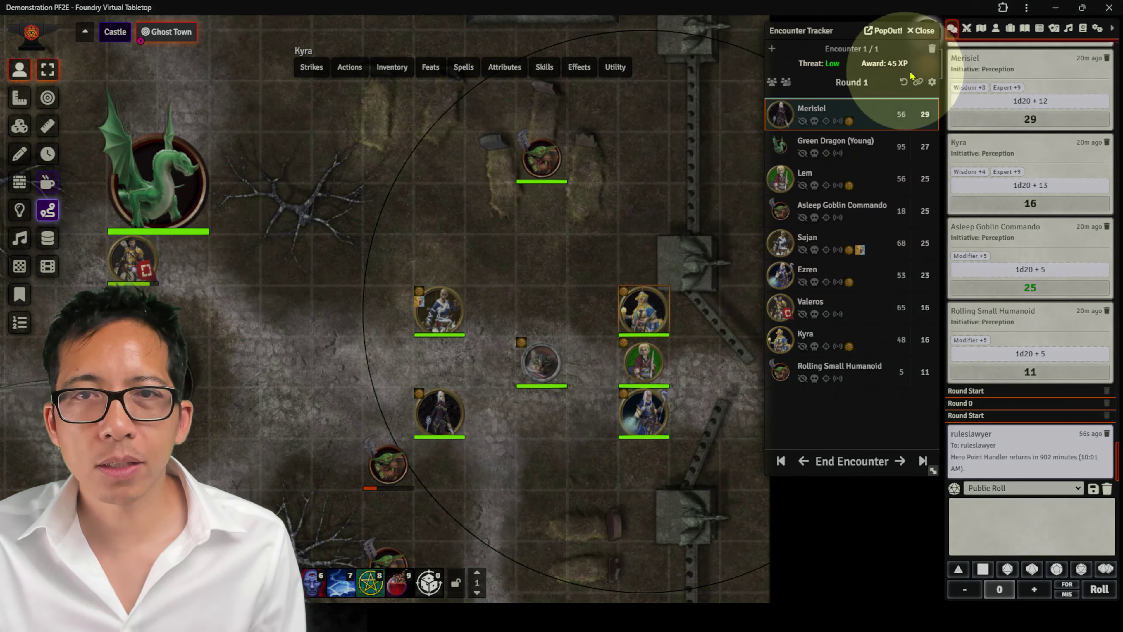
Save the module list with PF2e Pathfinder UI v3 enabled and reload the world
click(967, 29)
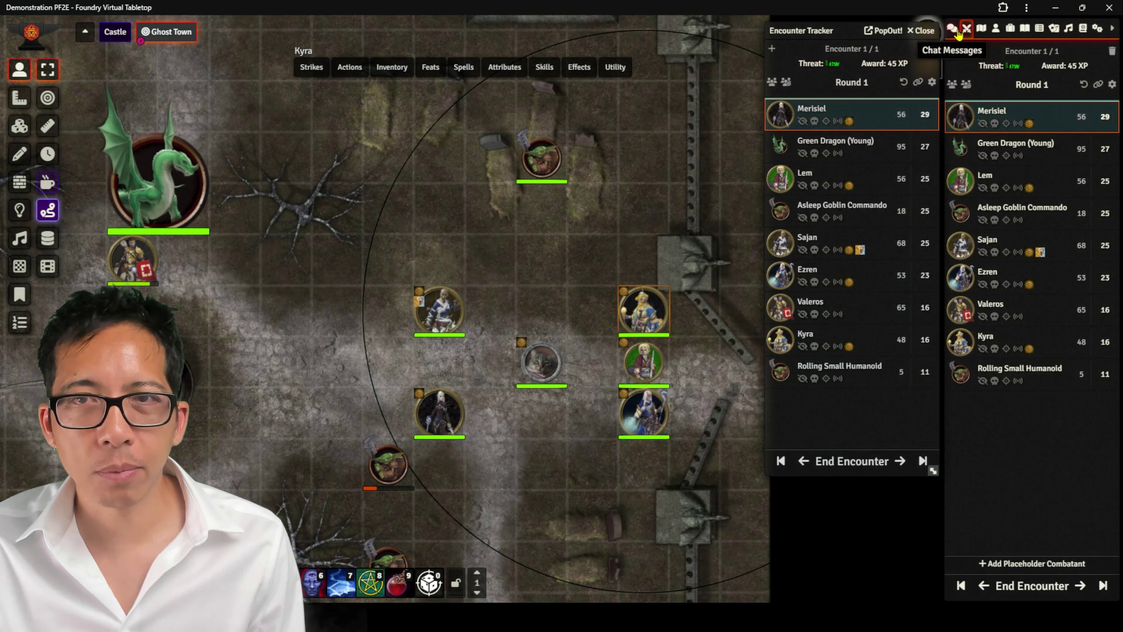
click(953, 29)
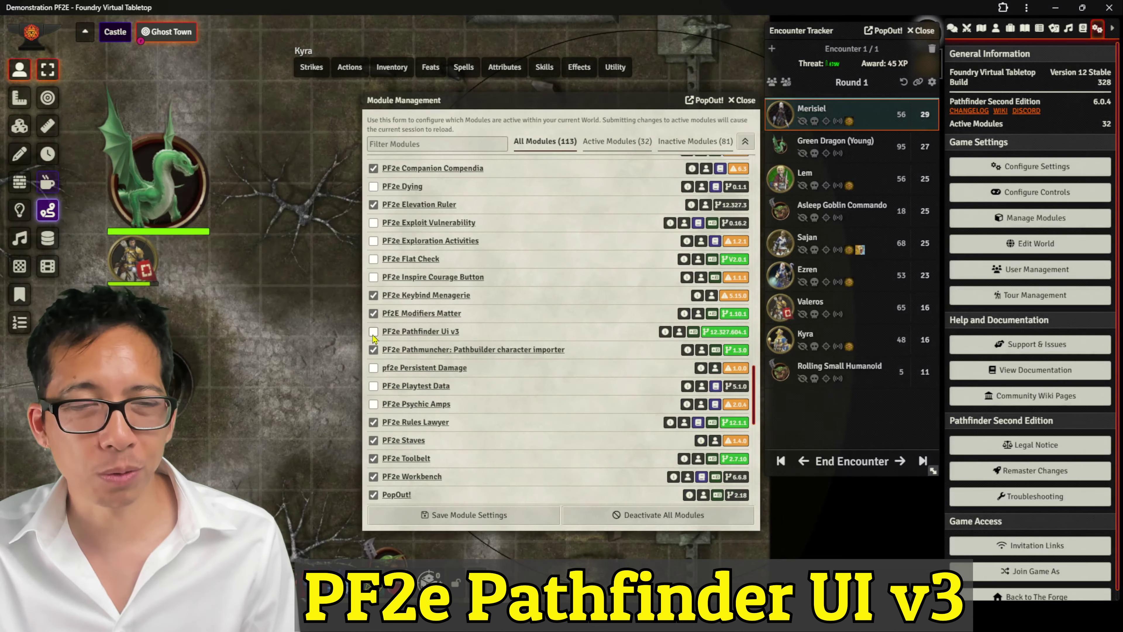
click(451, 515)
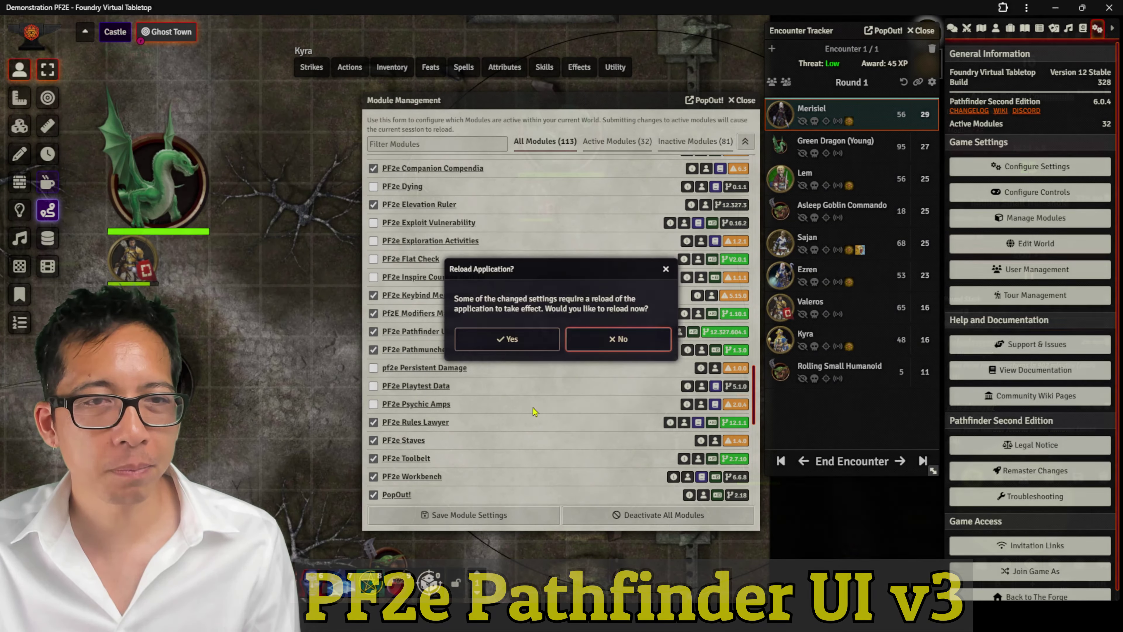
click(508, 339)
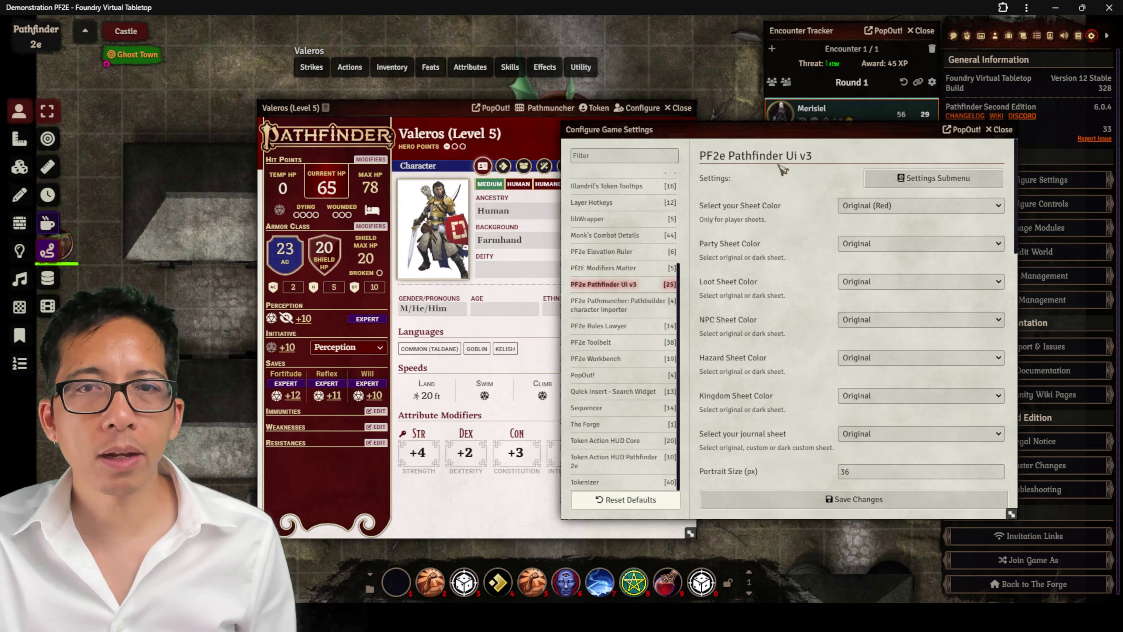
Set Sheet Color to Original (Remaster) and Party Sheet Color to Dark Mode (Remaster)
scroll(851, 230, down, 10)
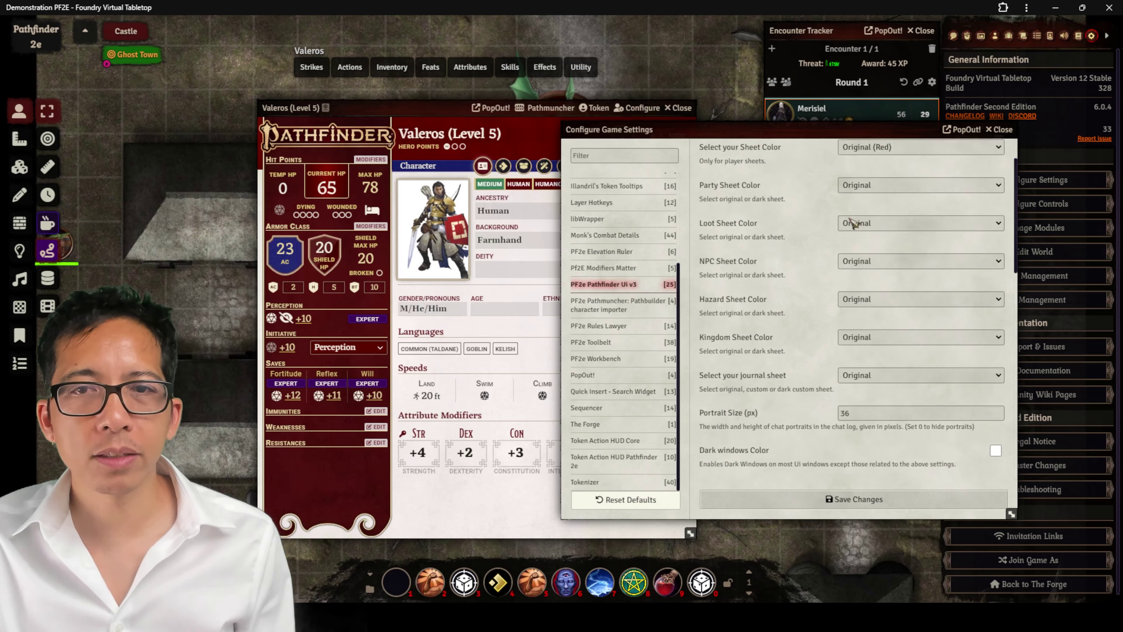
scroll(851, 237, up, 10)
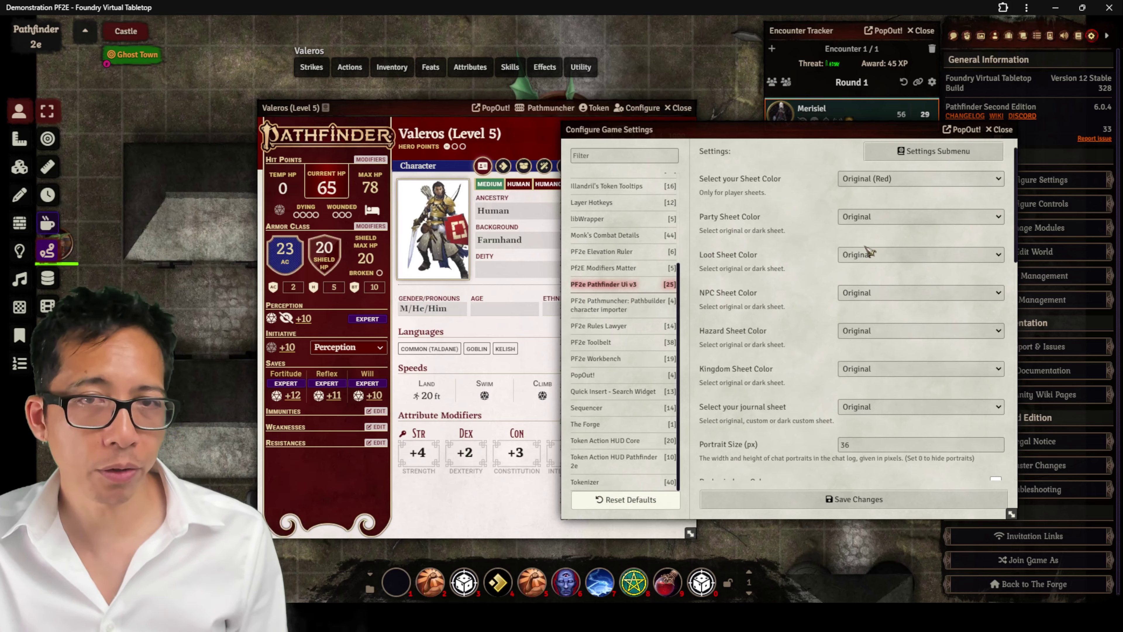
click(761, 213)
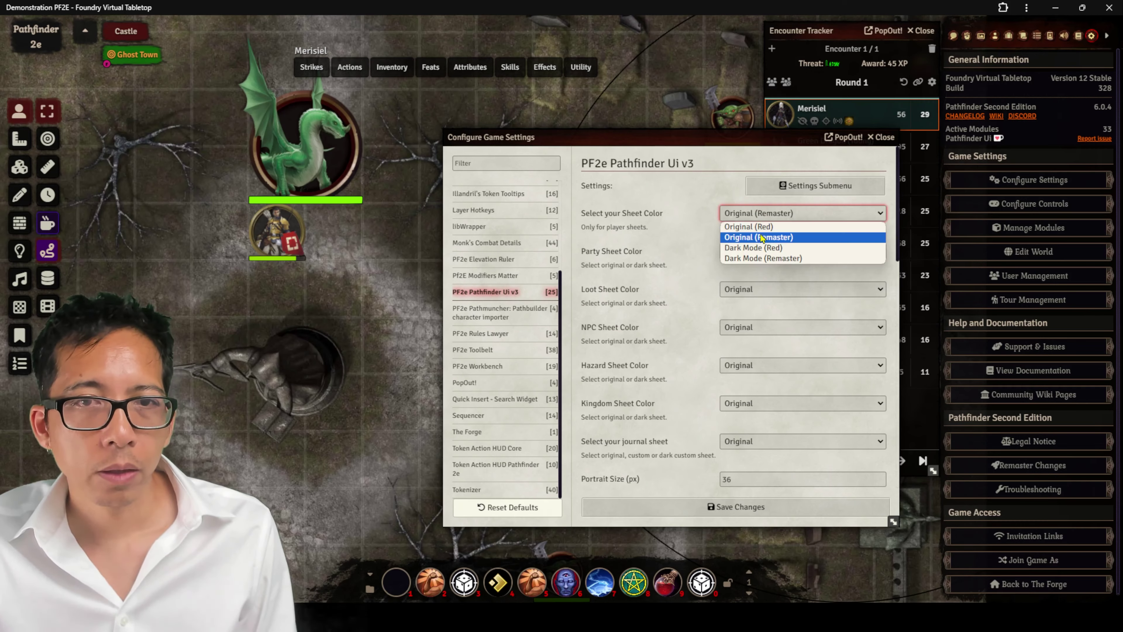
click(762, 238)
click(768, 251)
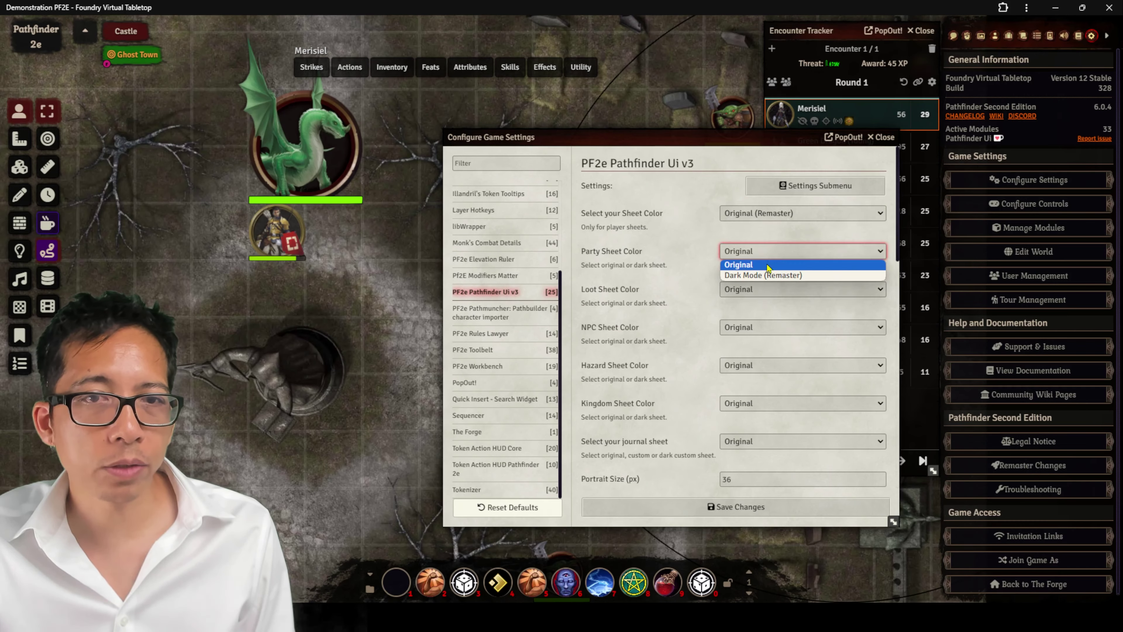
click(764, 273)
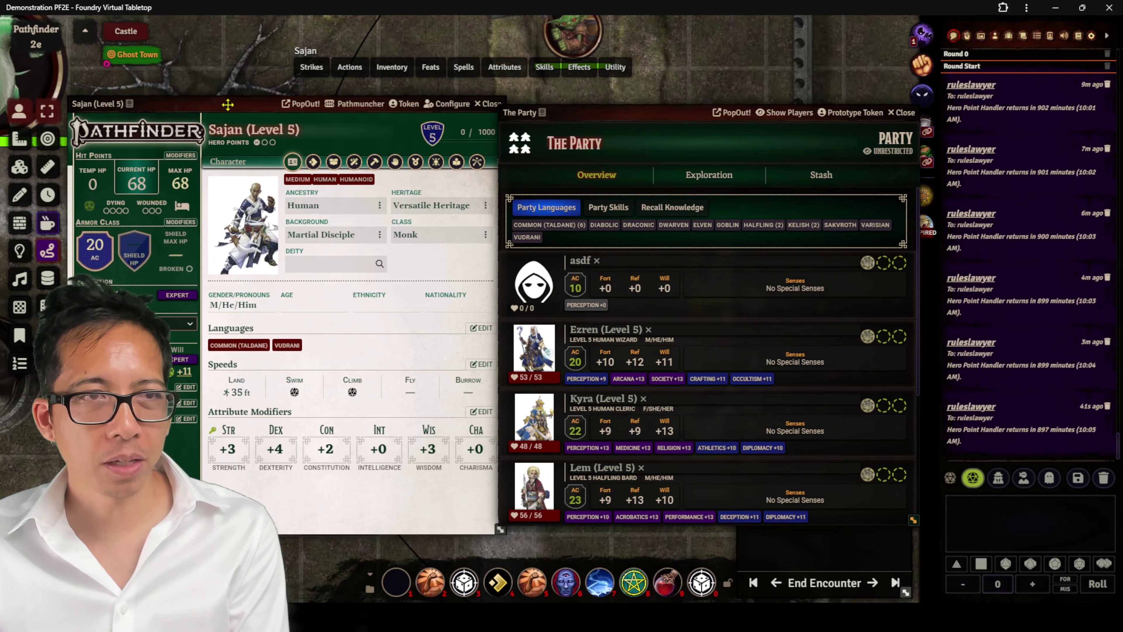
drag(261, 99, 211, 108)
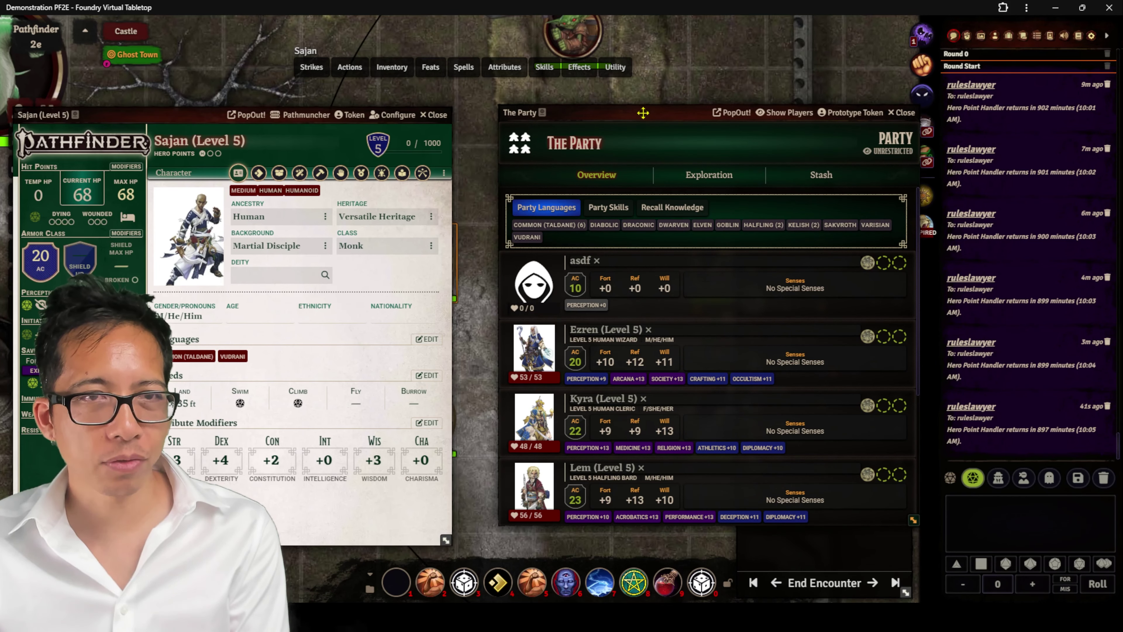
Drag the Party sheet down and to the left, out of the way
drag(643, 113, 605, 120)
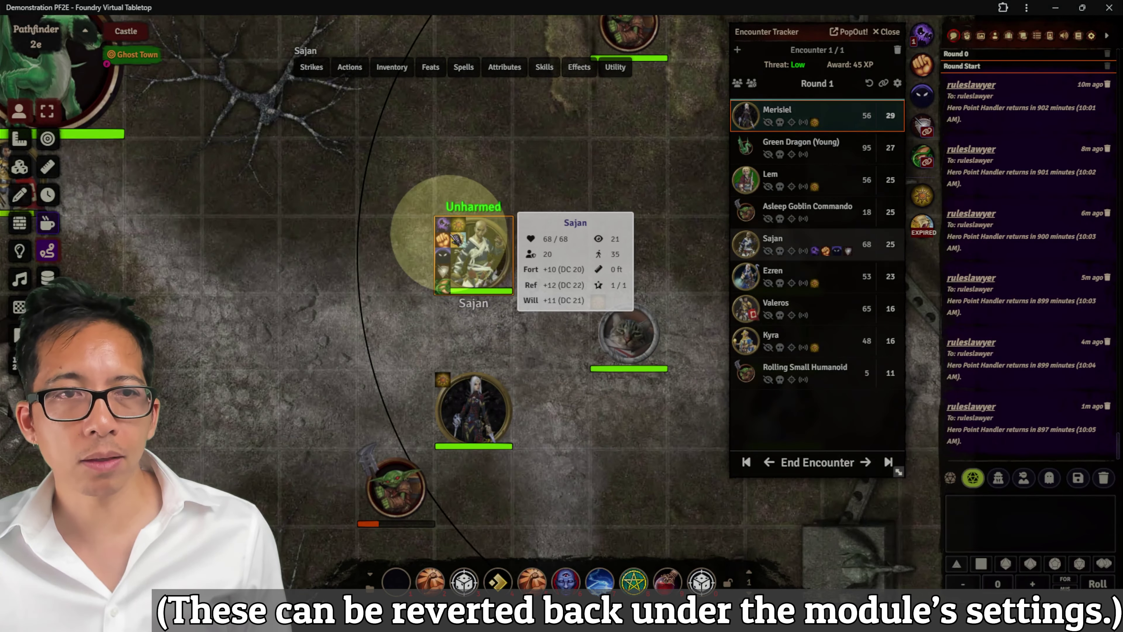
scroll(507, 253, up, 3)
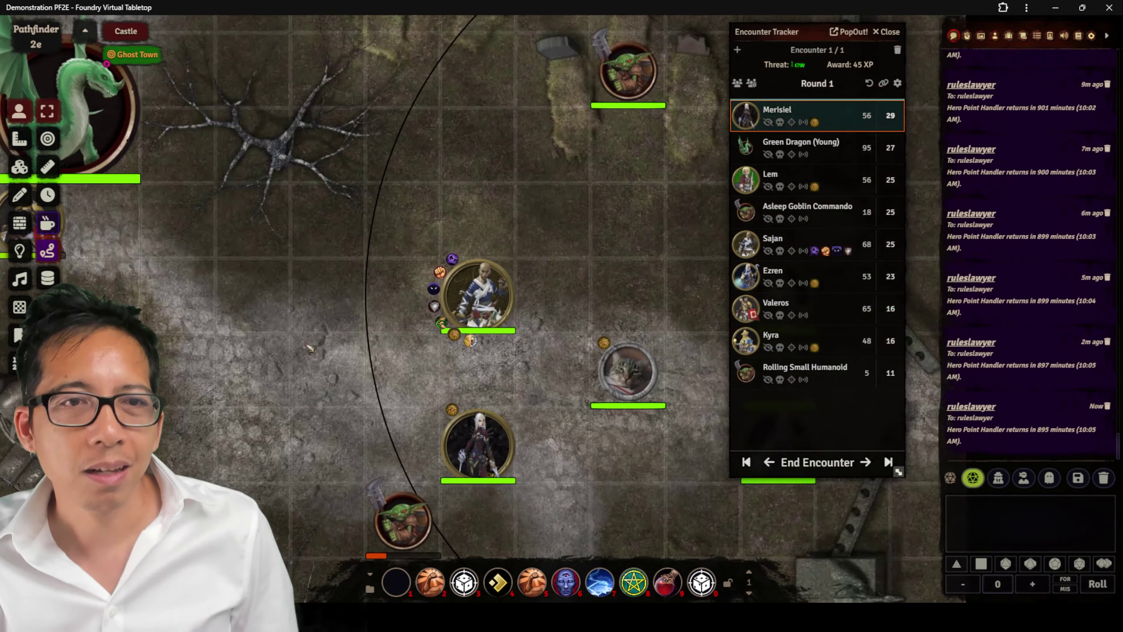
Move Sajan's token and roll Valeros's longsword strike at the Green Dragon for a 35 critical
mouse_move(434, 323)
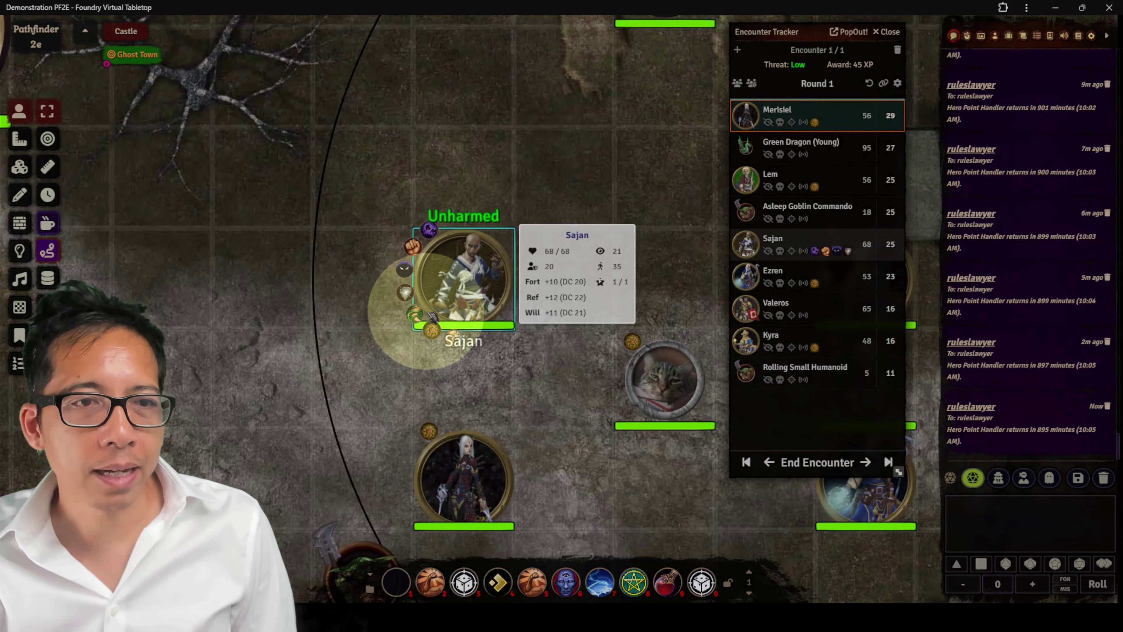
drag(473, 285, 481, 343)
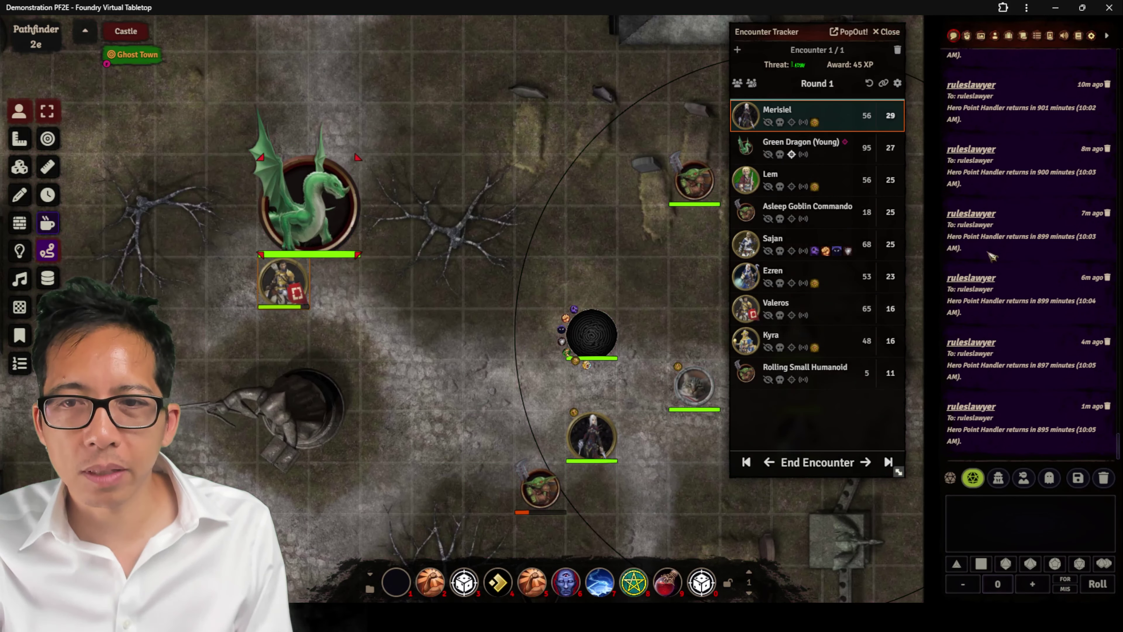
mouse_move(317, 73)
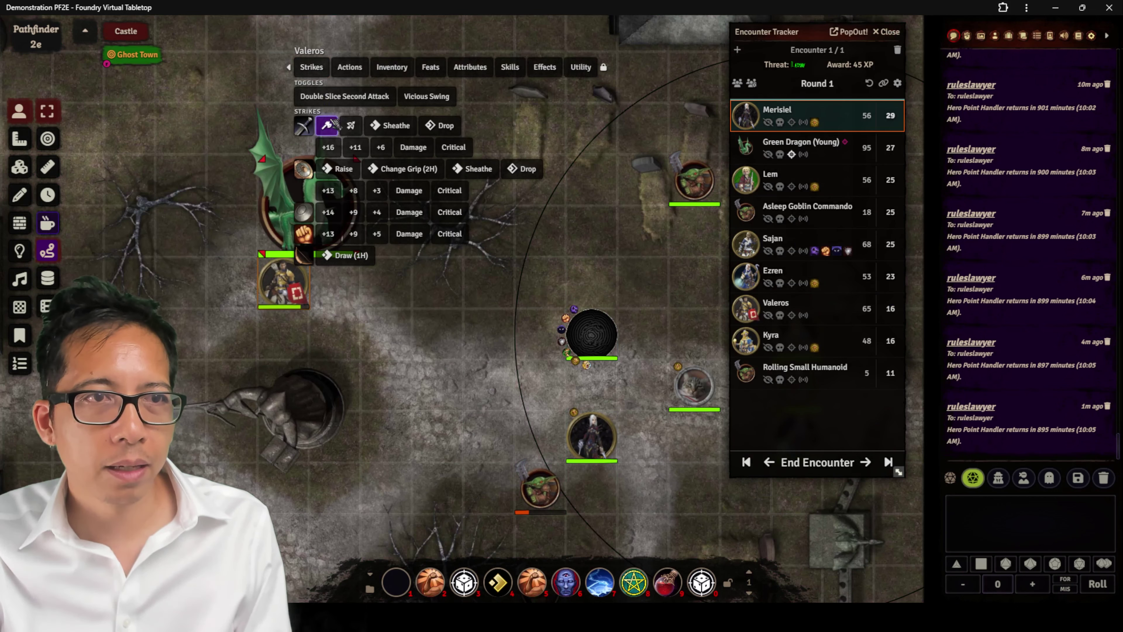
click(328, 147)
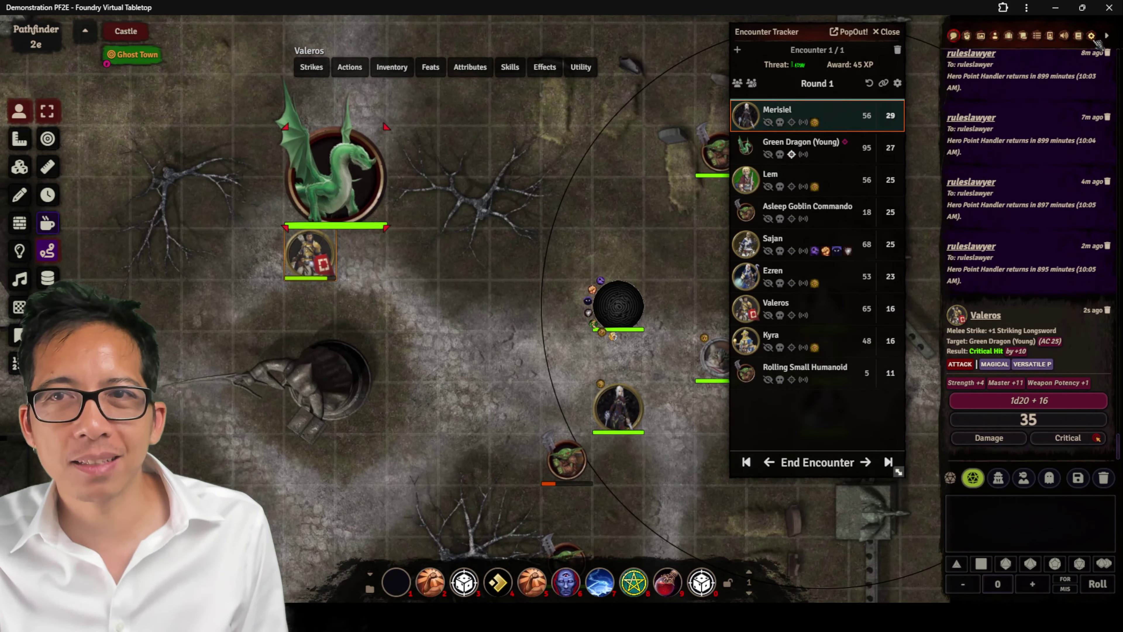
click(1093, 37)
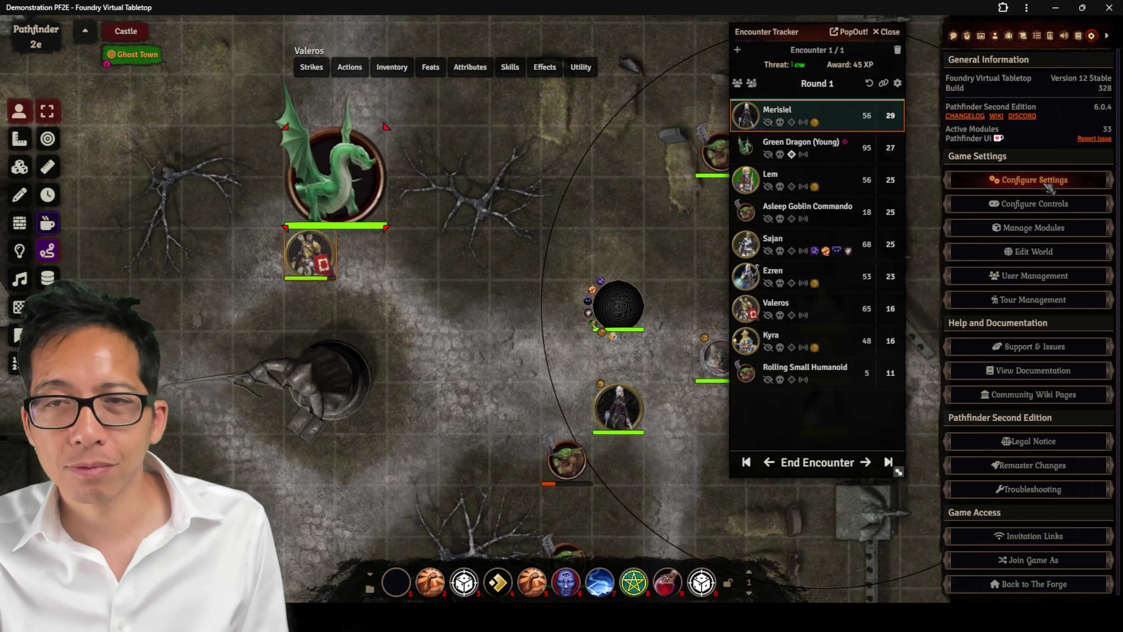
Enable Dice So Nice!, then roll Valeros's +16 longsword strike with 3D dice
click(1033, 230)
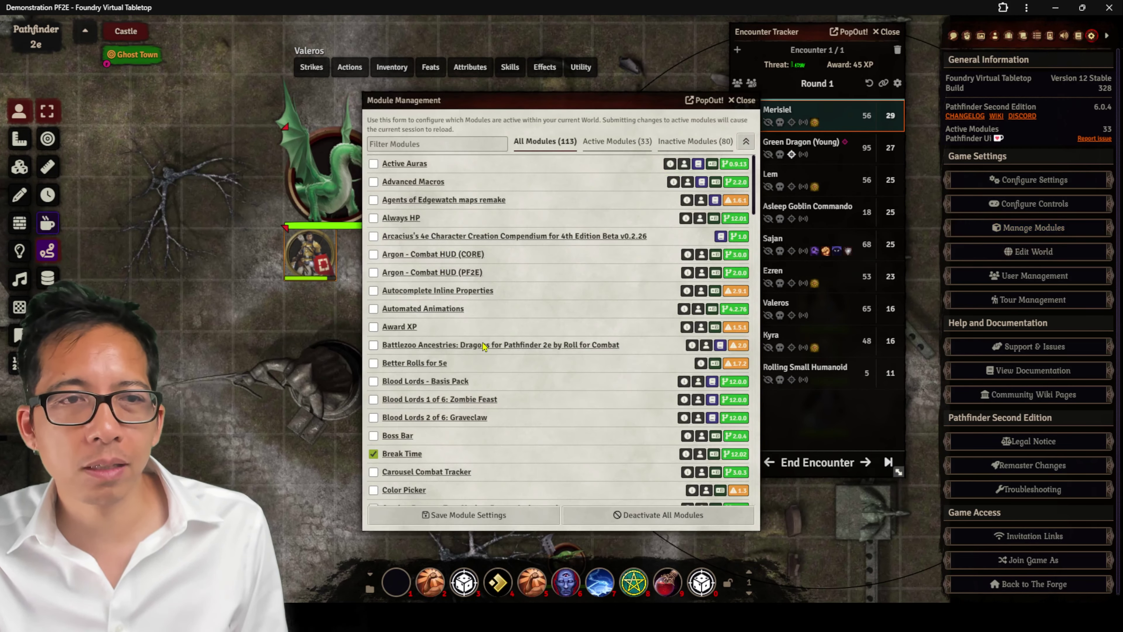
scroll(404, 258, down, 8)
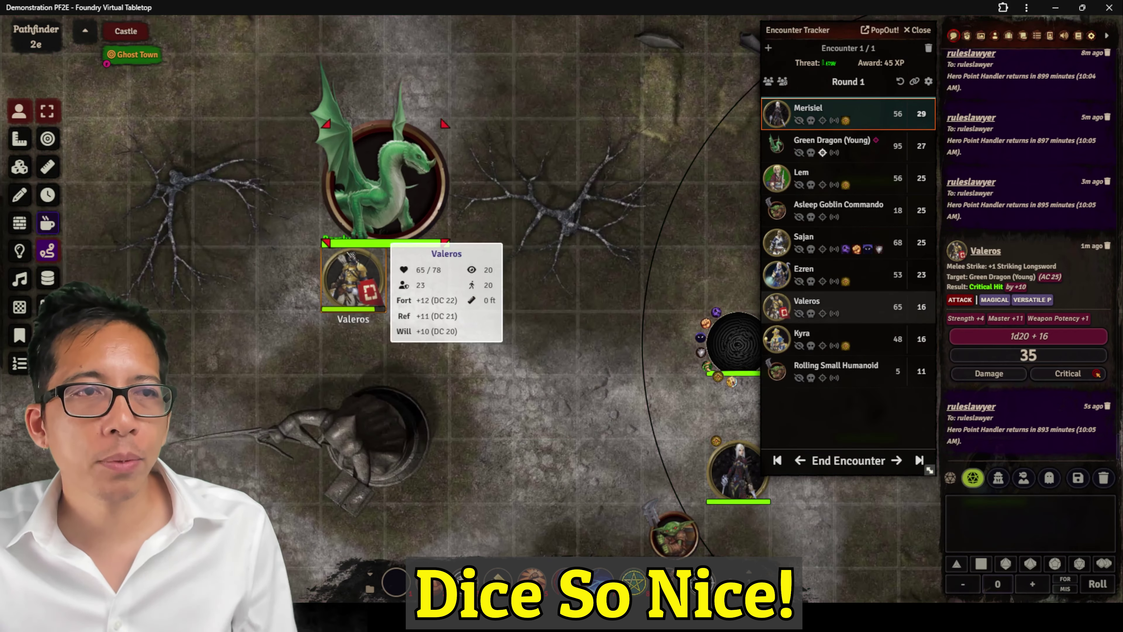
right_click(354, 279)
click(311, 66)
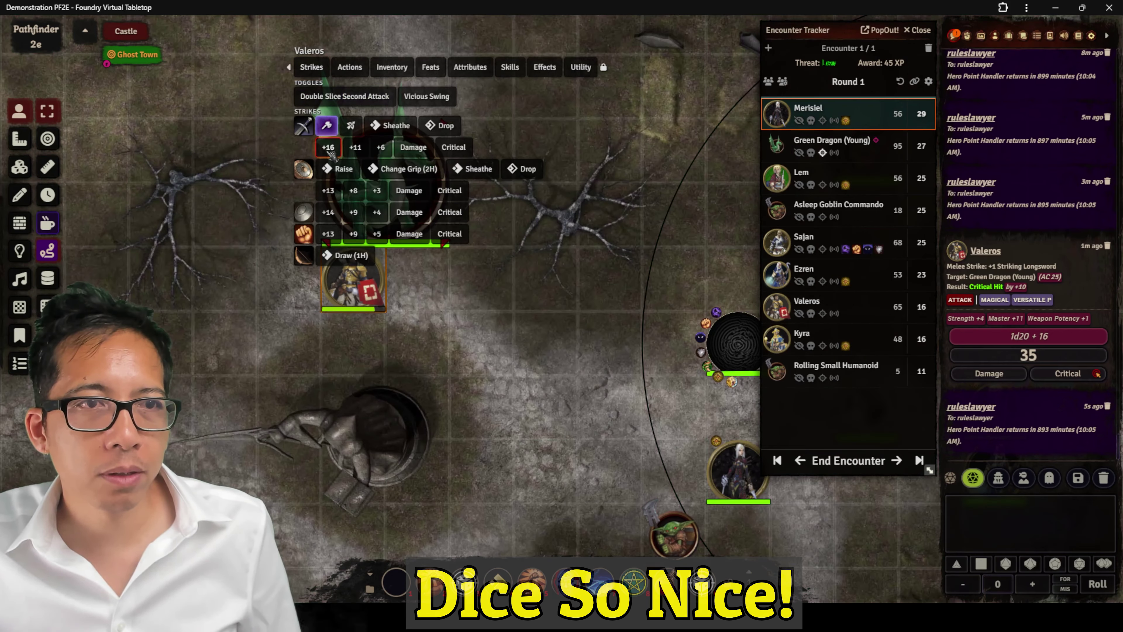
click(329, 149)
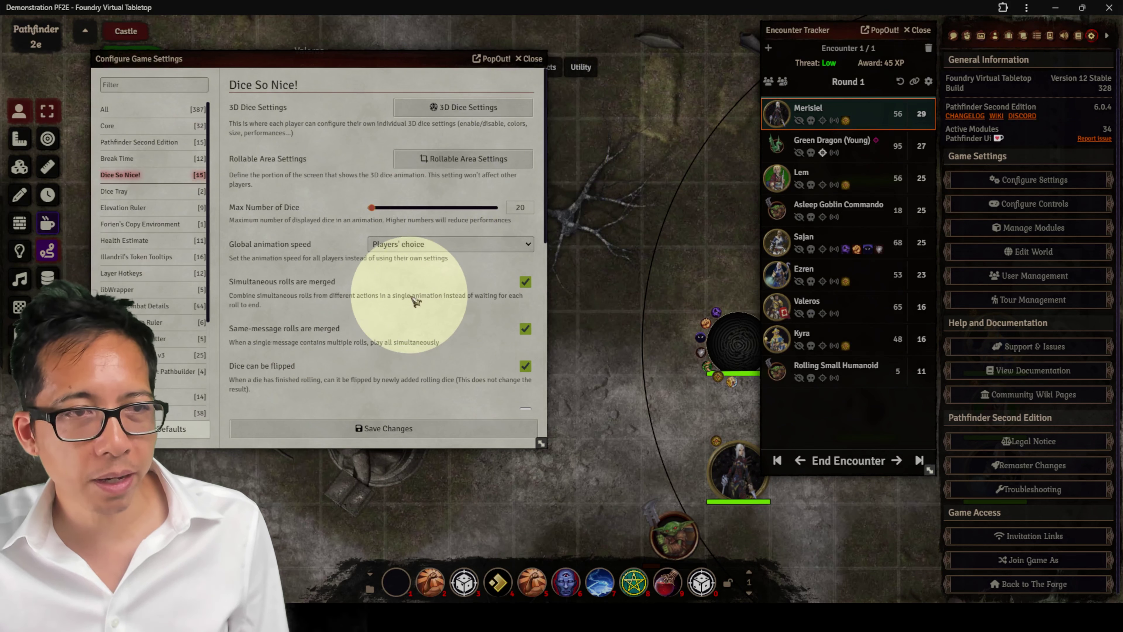
Disable Dice So Nice! 3D dice for initiative rolls and go to the 3D Dice Settings
click(403, 244)
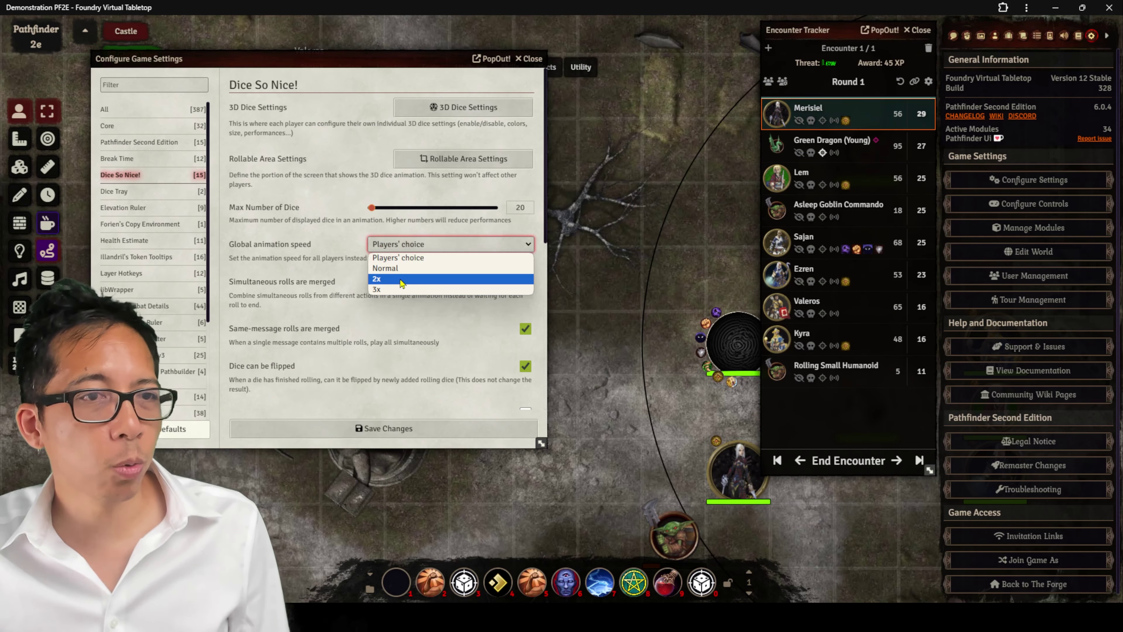
scroll(339, 254, down, 4)
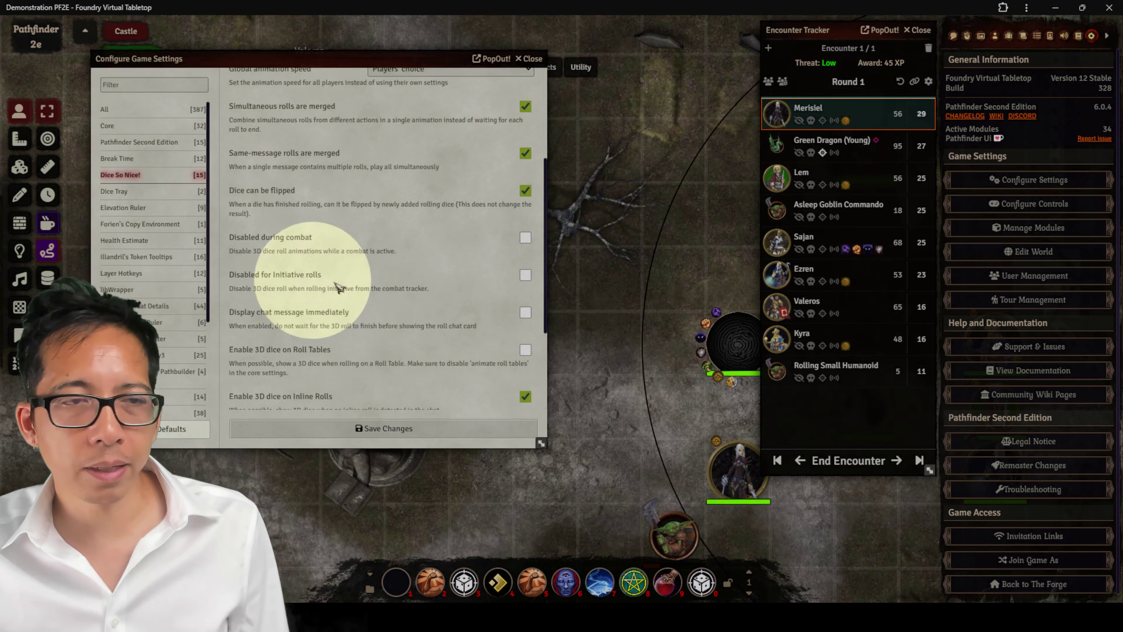
click(525, 274)
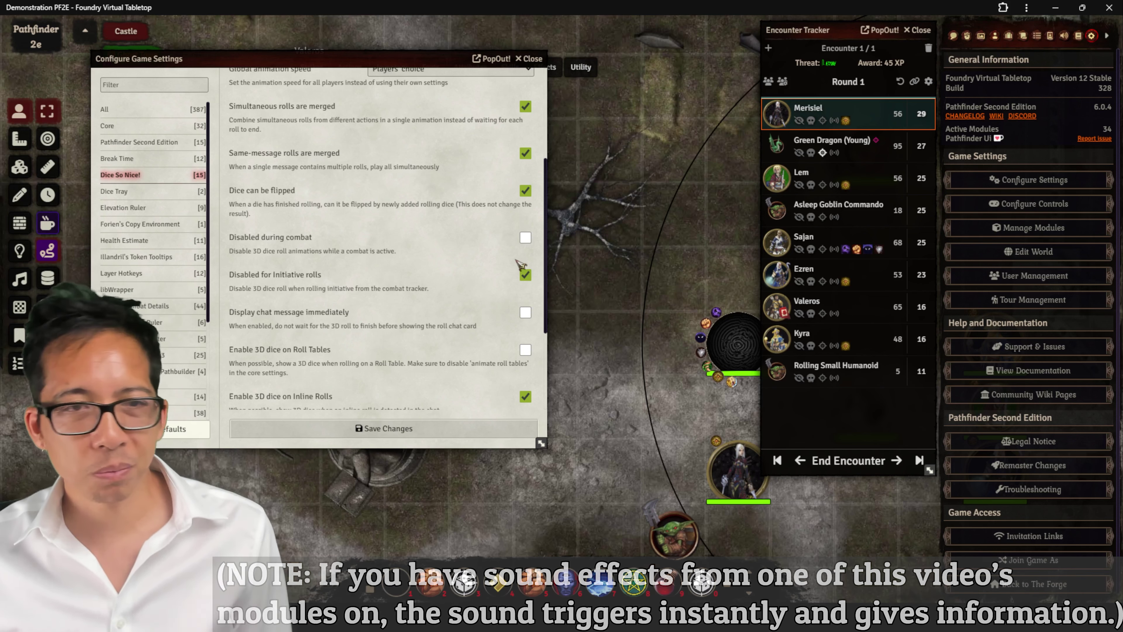
scroll(520, 265, up, 5)
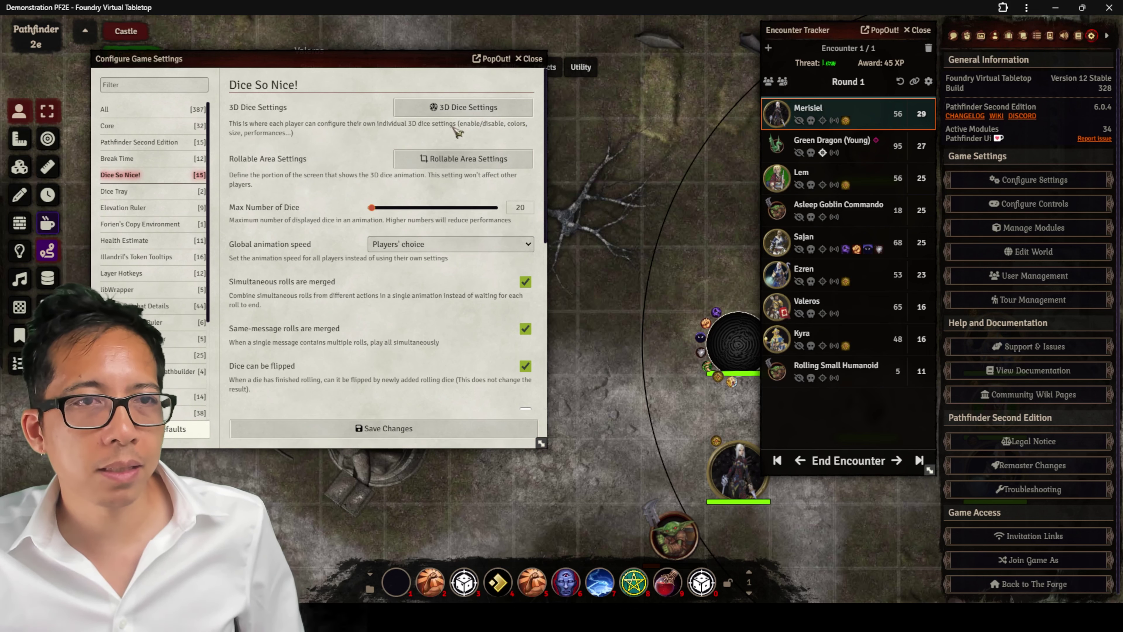
click(459, 111)
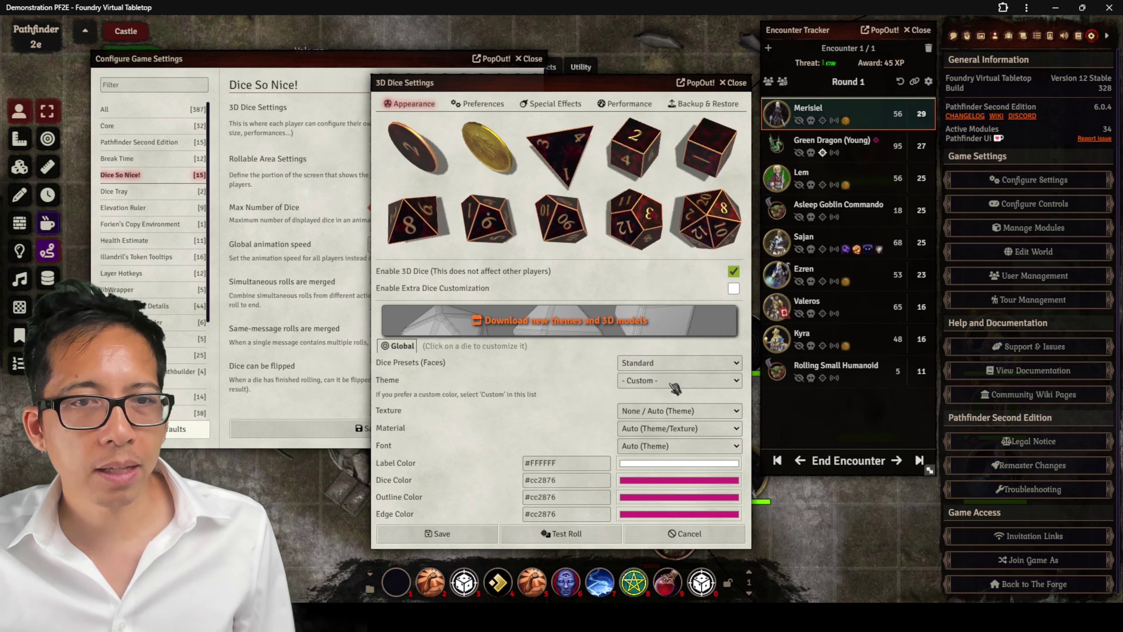
Try the Rainbow theme, Bird texture and Black theme, settling on Dicefinder Dark Mode
click(679, 380)
scroll(674, 270, down, 5)
scroll(675, 269, up, 5)
click(672, 232)
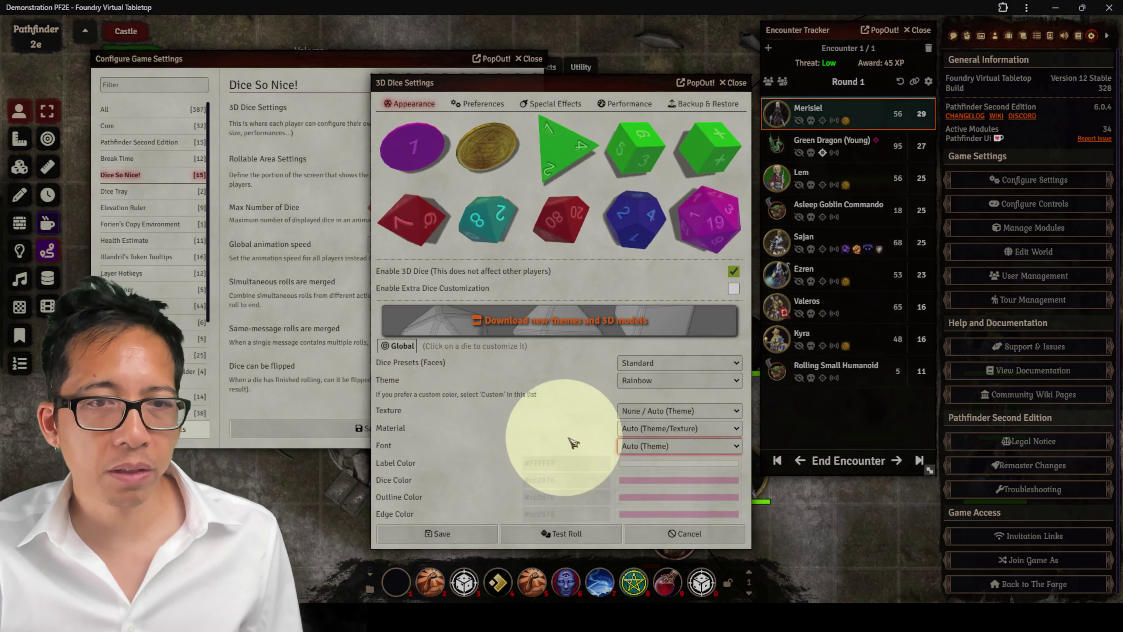
click(668, 411)
click(653, 350)
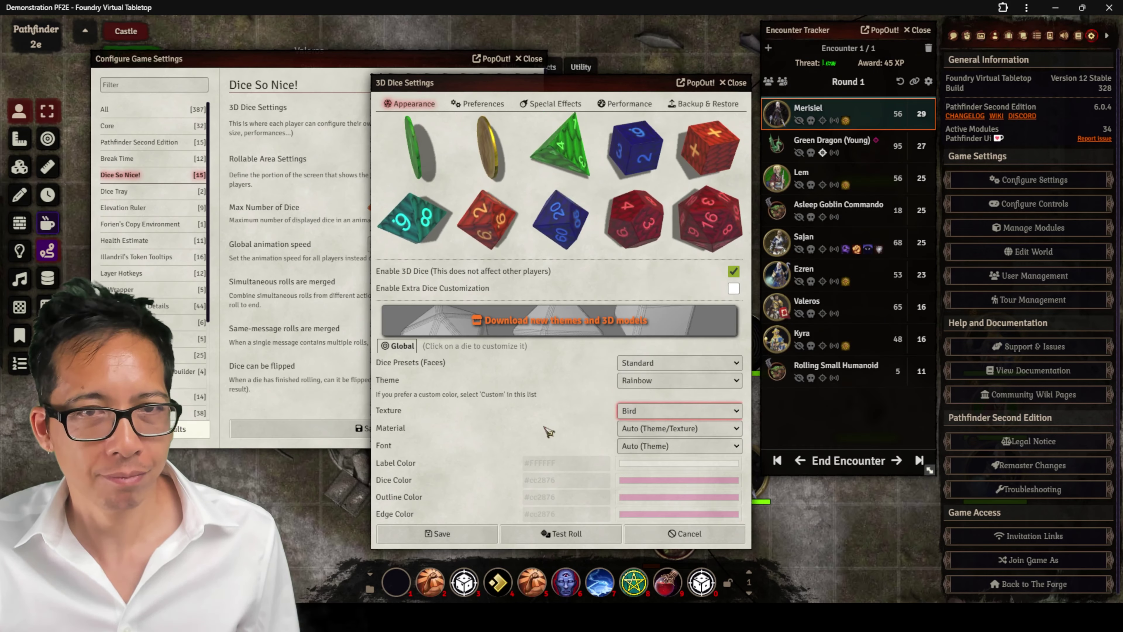
click(679, 380)
click(679, 164)
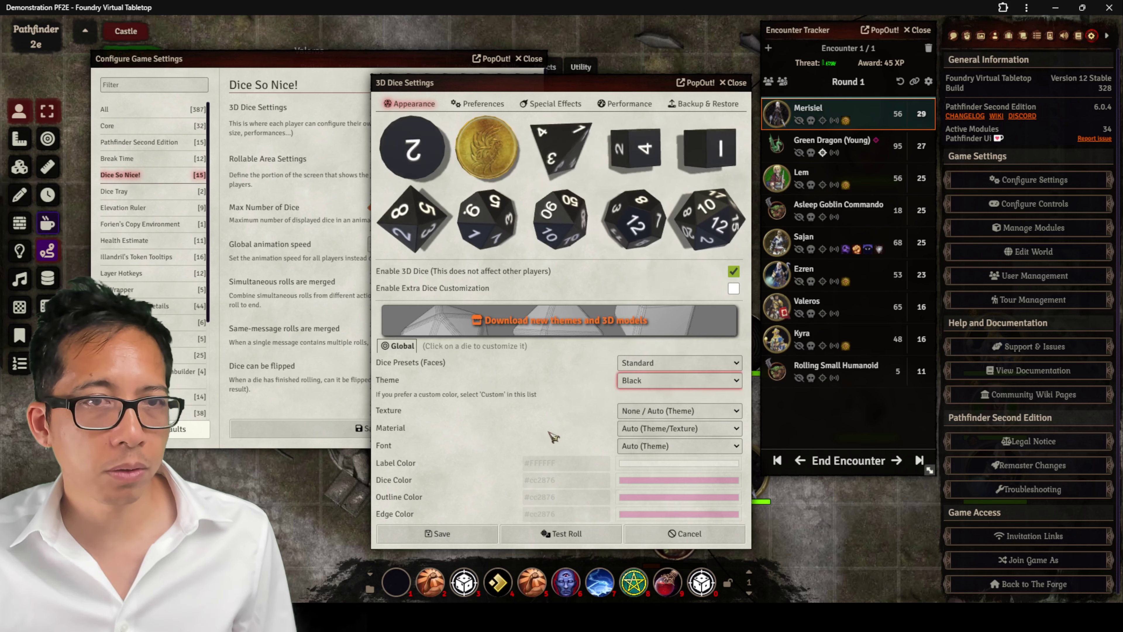
click(637, 383)
click(654, 381)
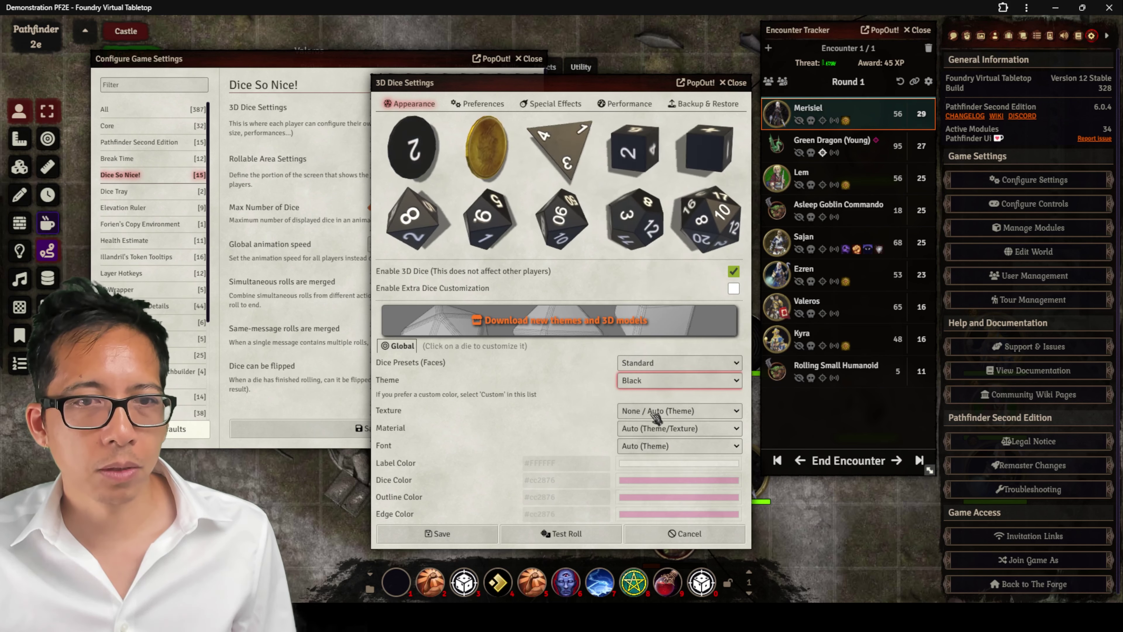
click(667, 383)
scroll(664, 351, down, 5)
click(659, 327)
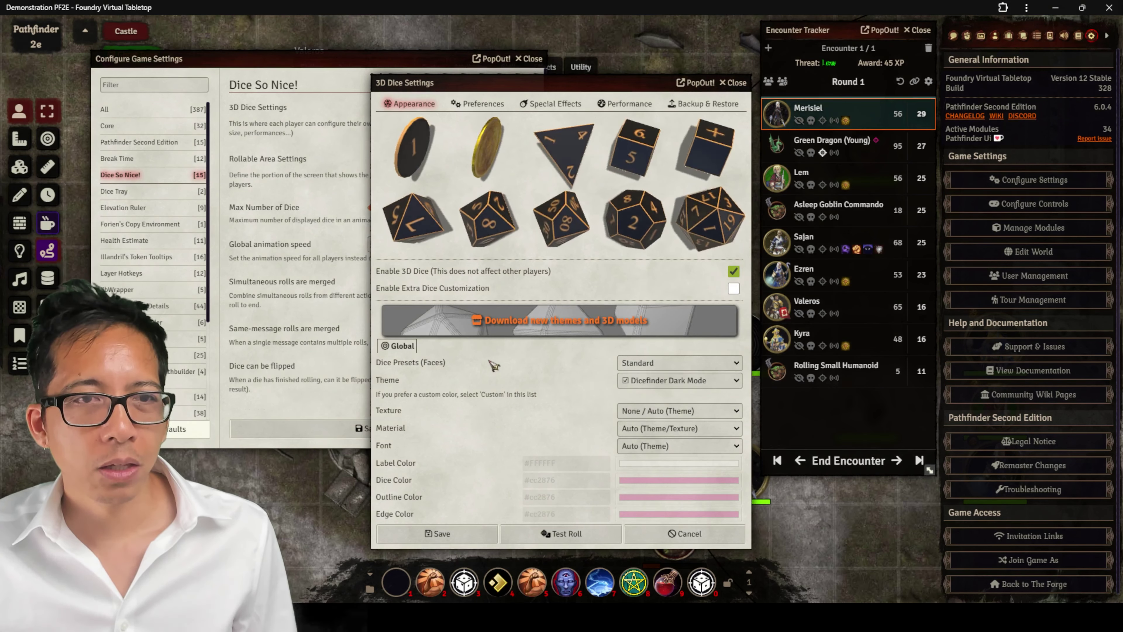
Give the d12 its own Red dice theme
click(636, 216)
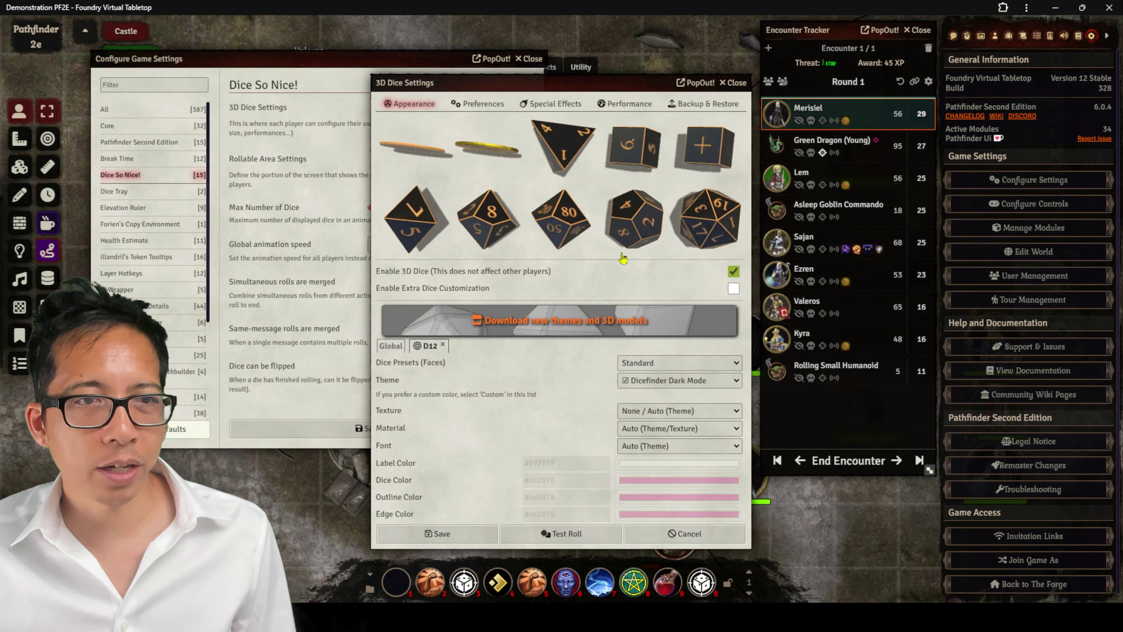
click(679, 364)
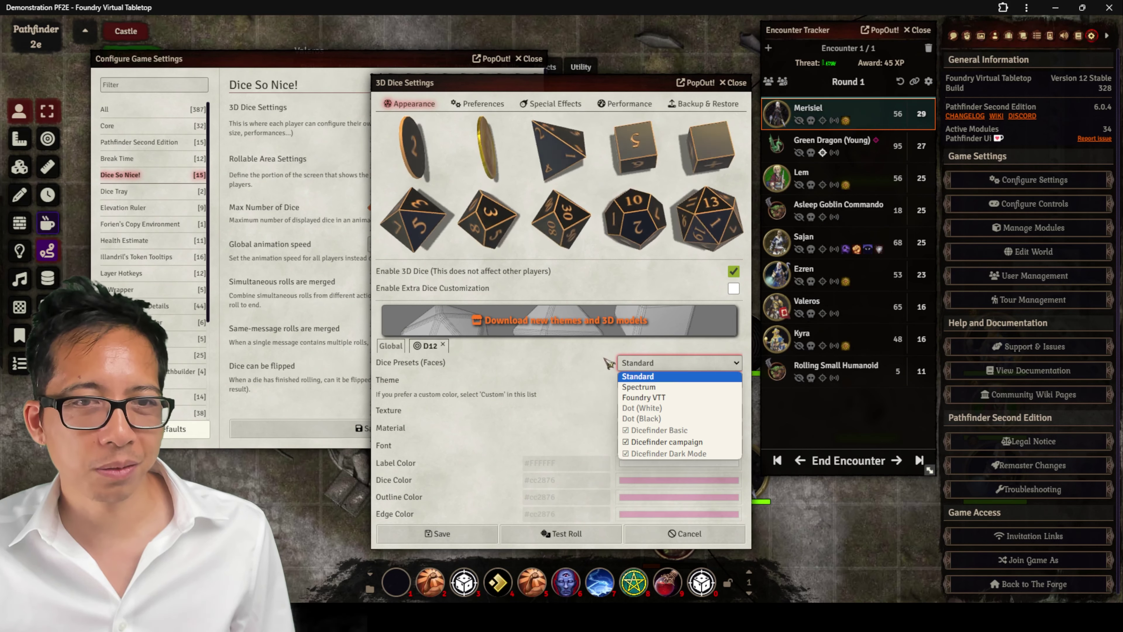
click(648, 363)
click(664, 381)
click(661, 247)
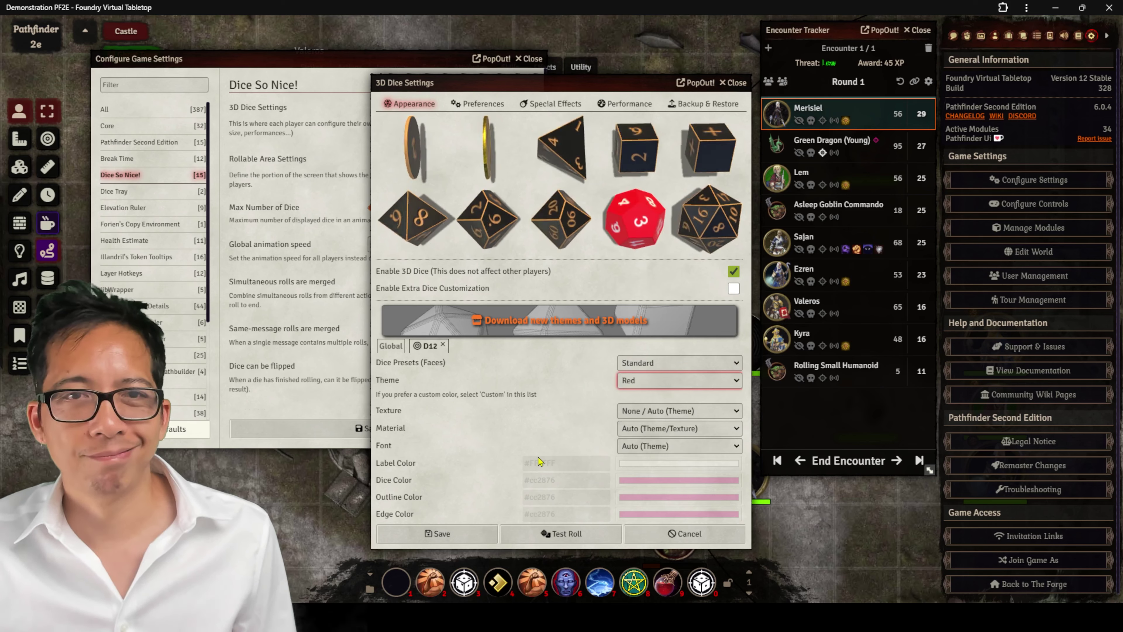
click(482, 103)
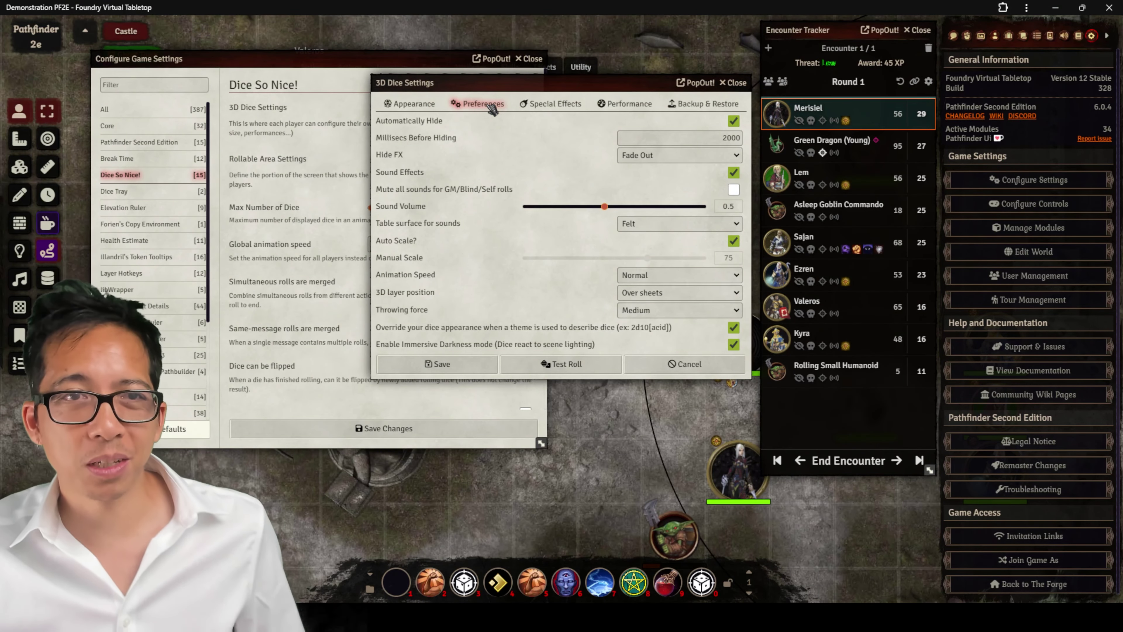
Show the Special Effects list and keep the first effect on the d20
click(558, 106)
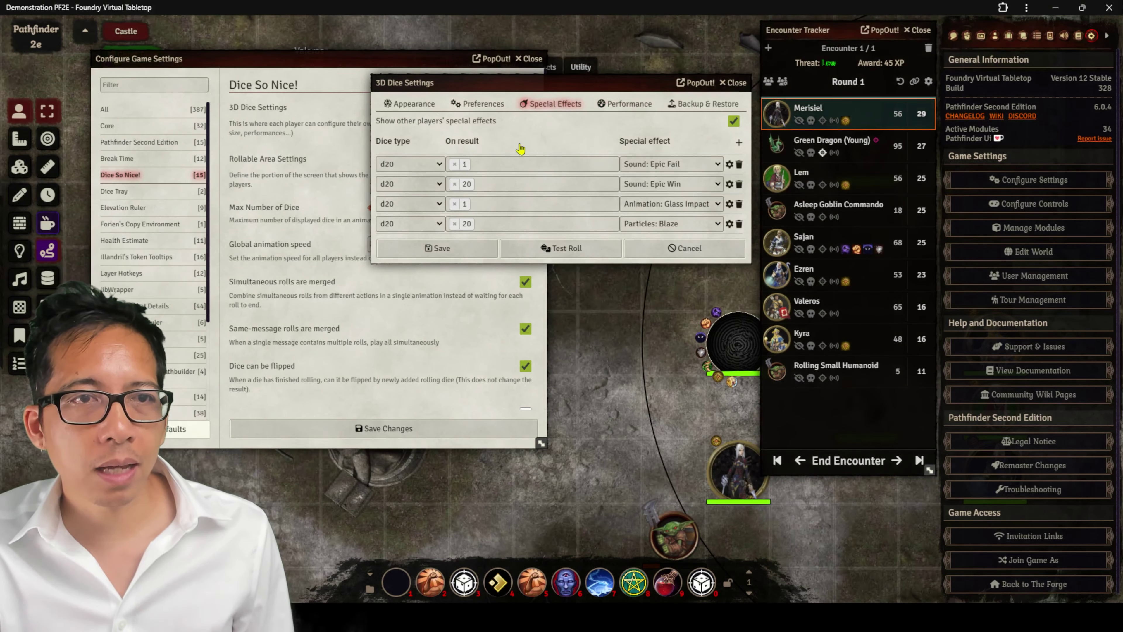
click(640, 174)
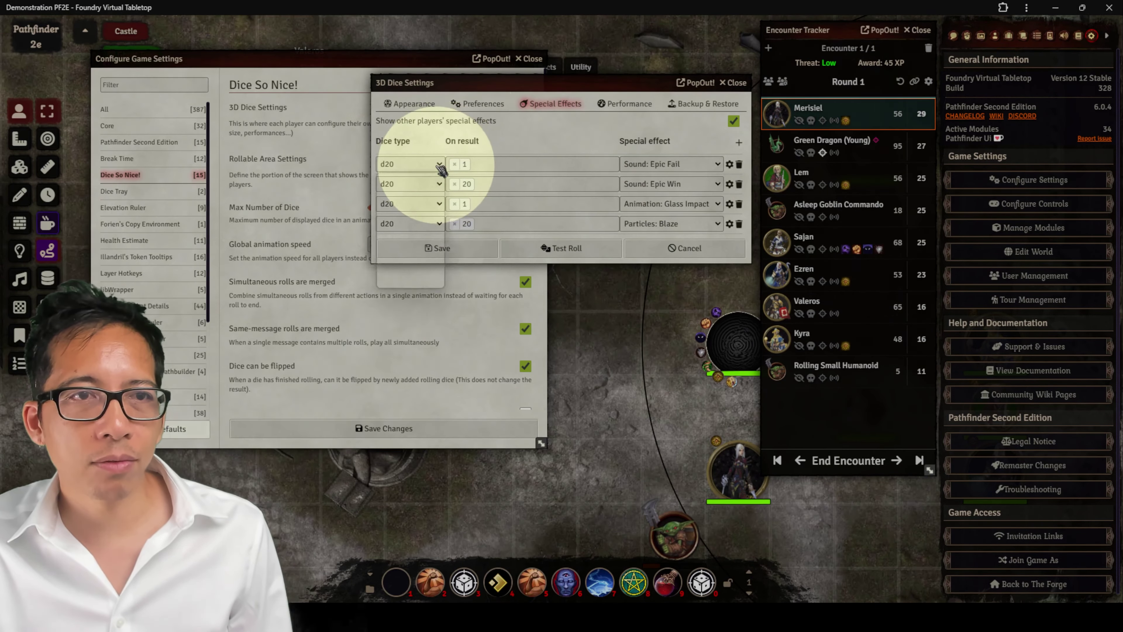
click(439, 164)
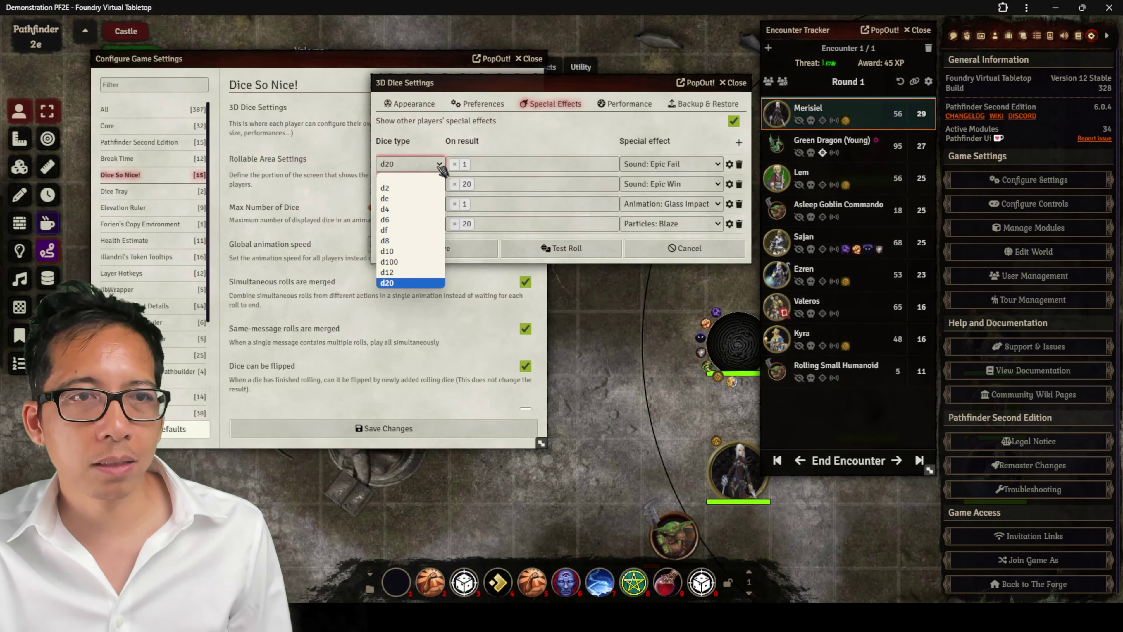
click(441, 170)
click(459, 168)
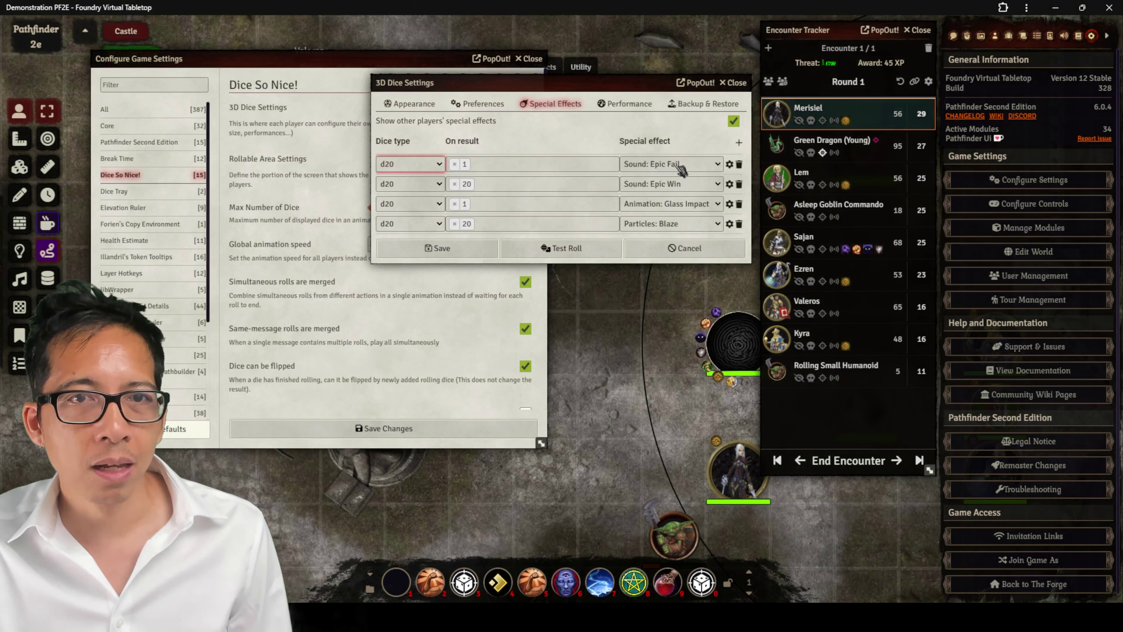
Review the Glass Impact, Epic Win and Blaze effect options without changing them
click(704, 167)
click(705, 166)
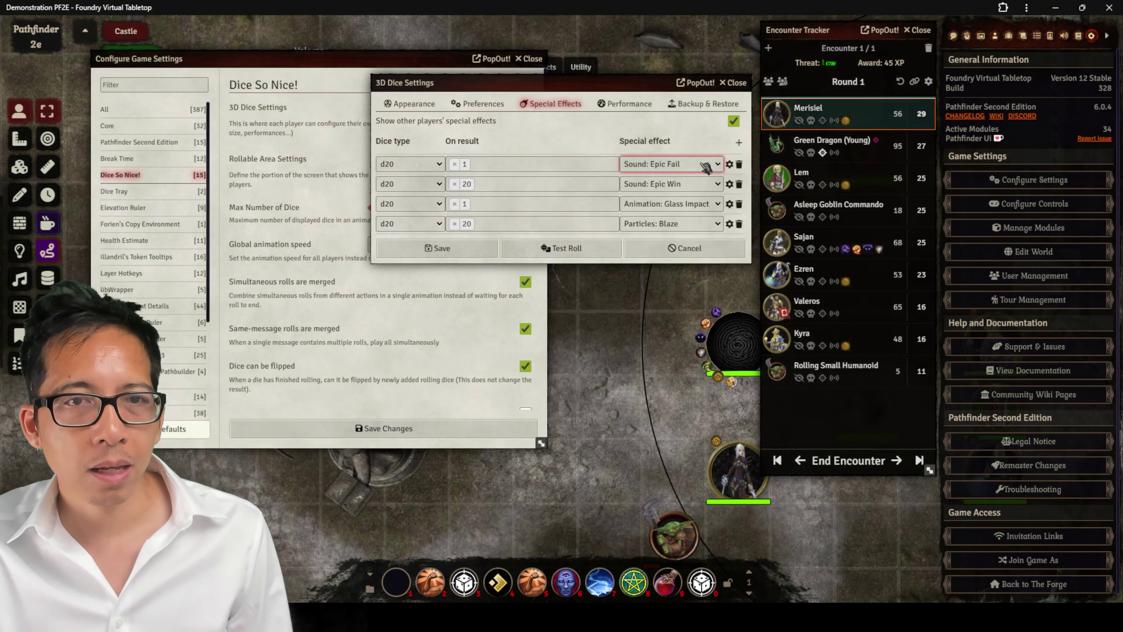
click(676, 207)
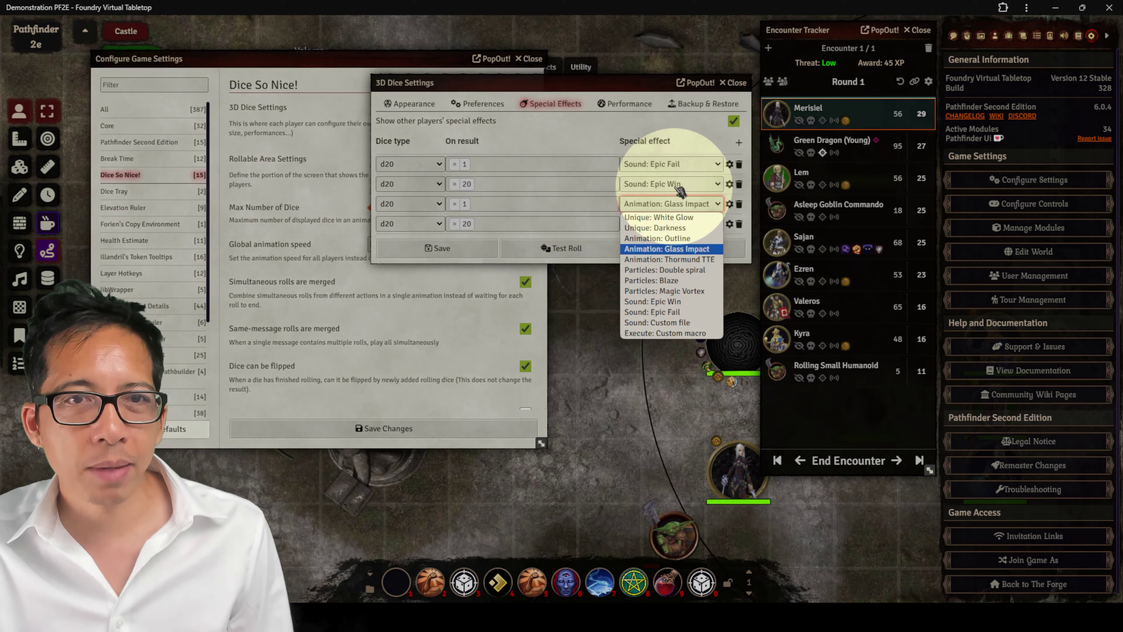
click(678, 187)
click(680, 187)
click(670, 225)
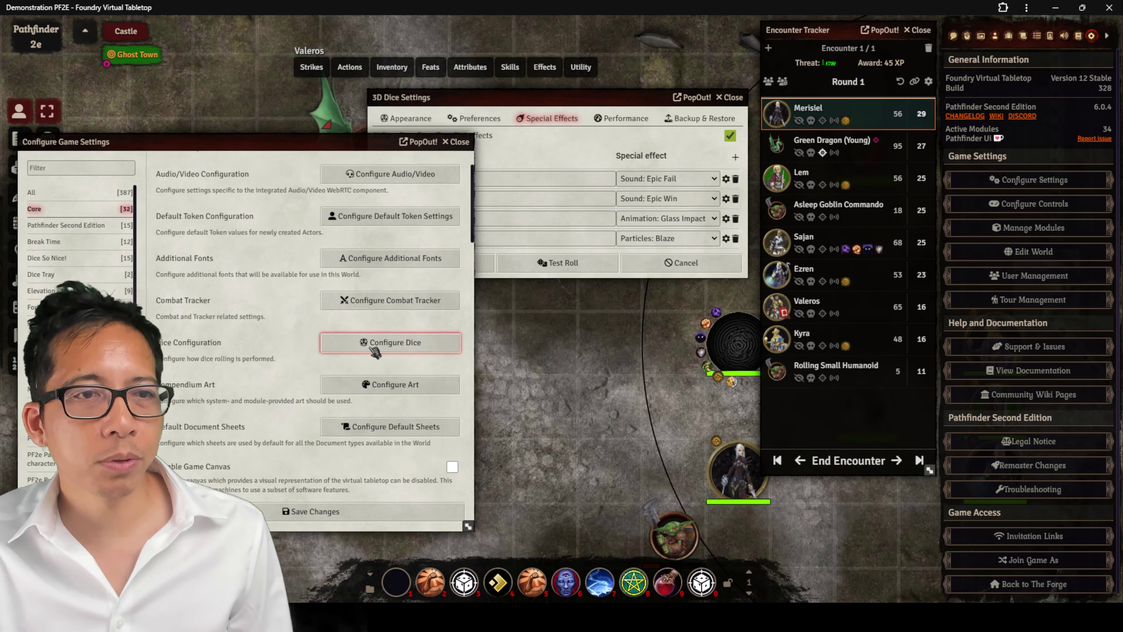
Switch the d20 to Manual Input in Dice Configuration and save, leaving other dice digital
click(375, 350)
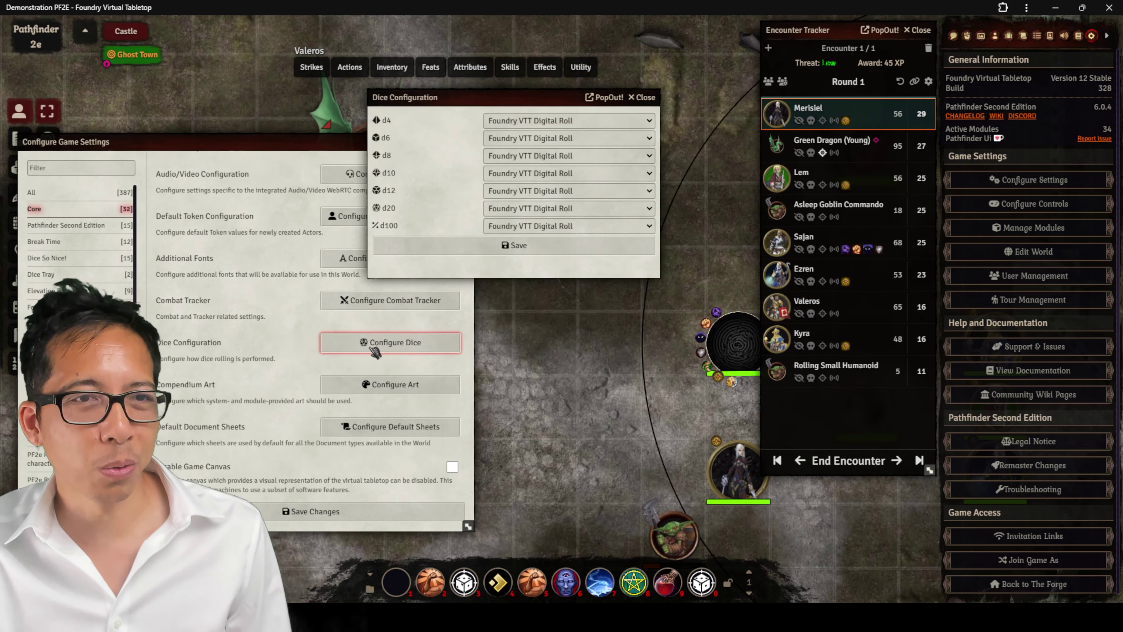
click(521, 211)
click(516, 243)
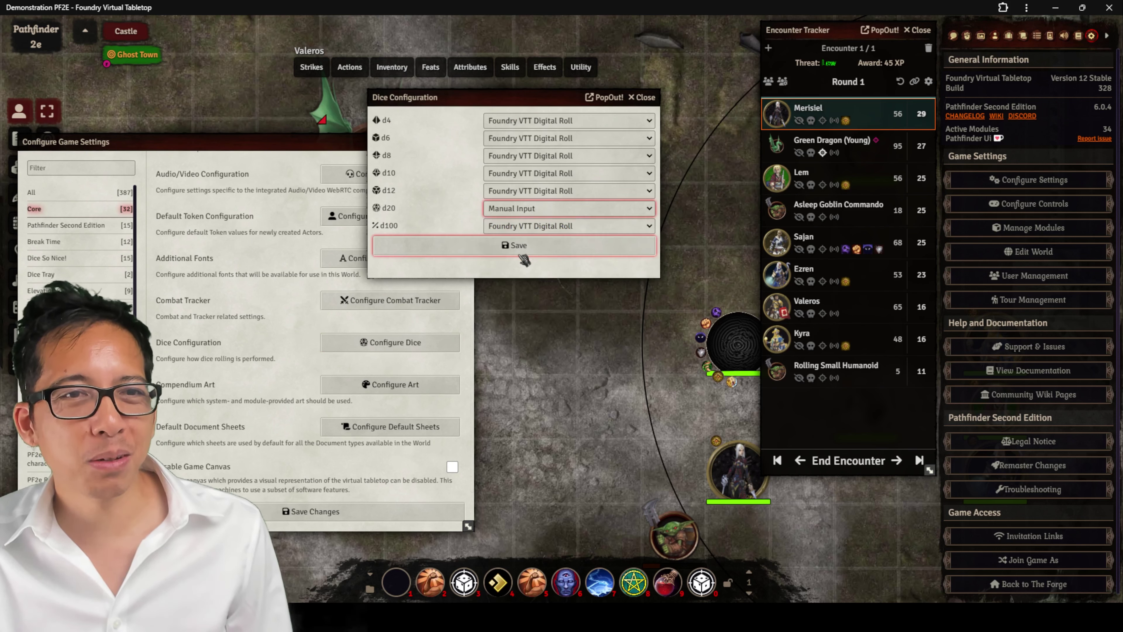
click(471, 249)
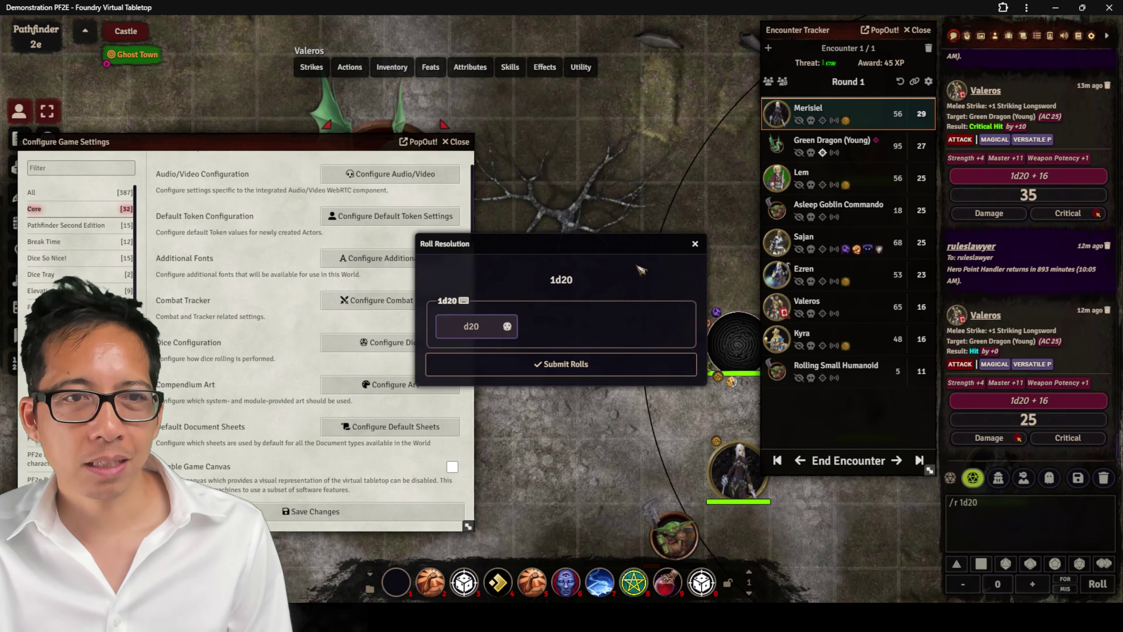
Roll 1d20 twice in chat, manually entering results of 1 and then 20
text(1)
click(542, 365)
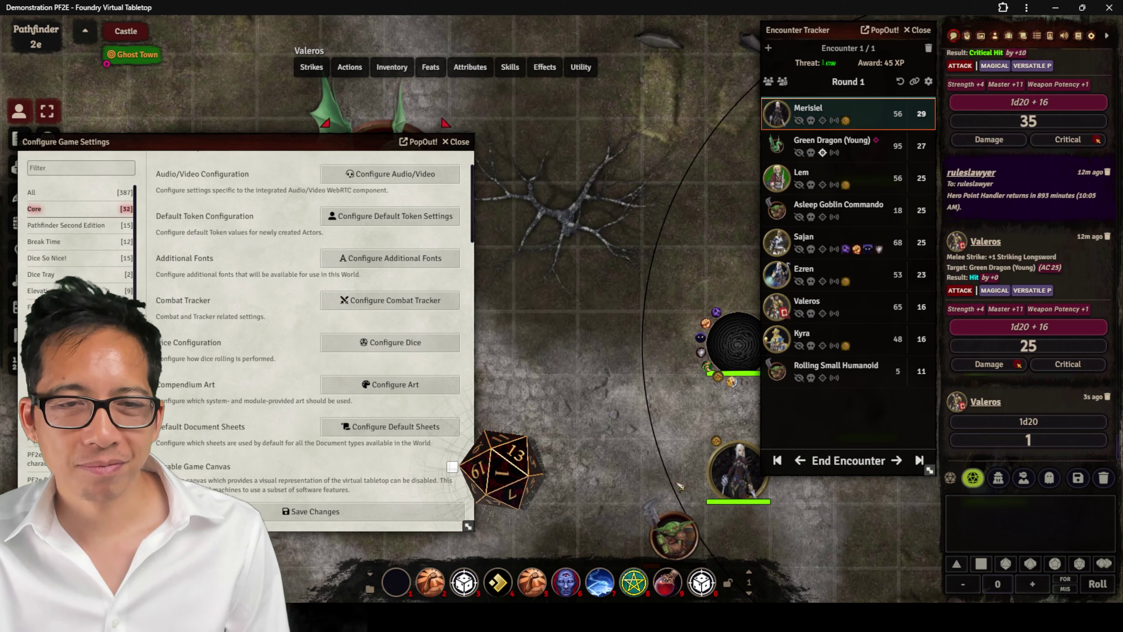
key(Return)
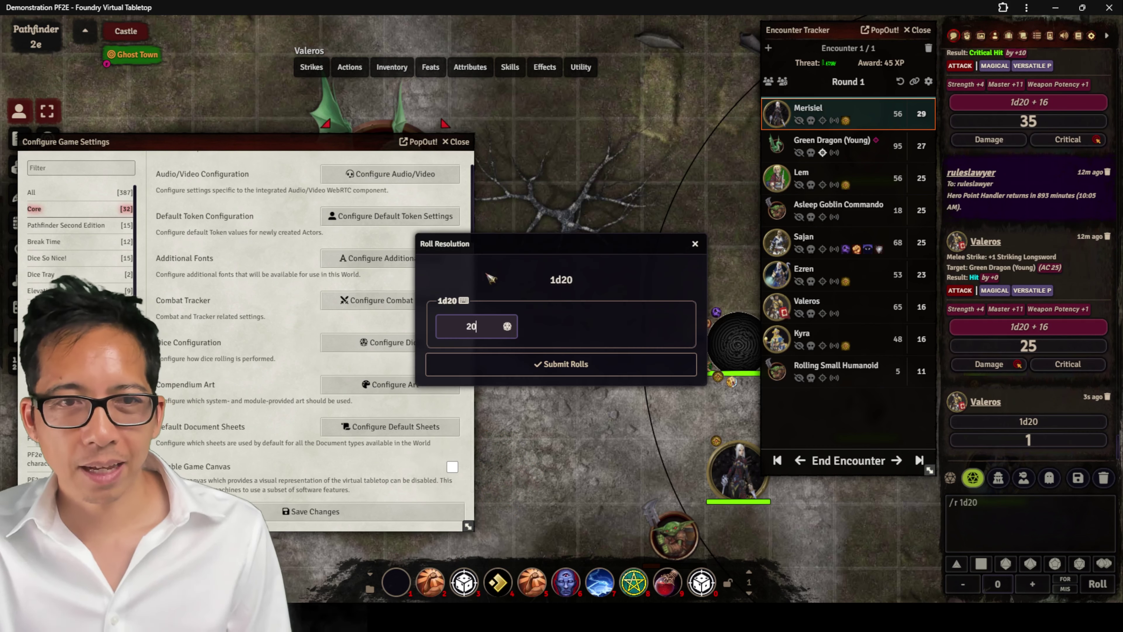
click(529, 367)
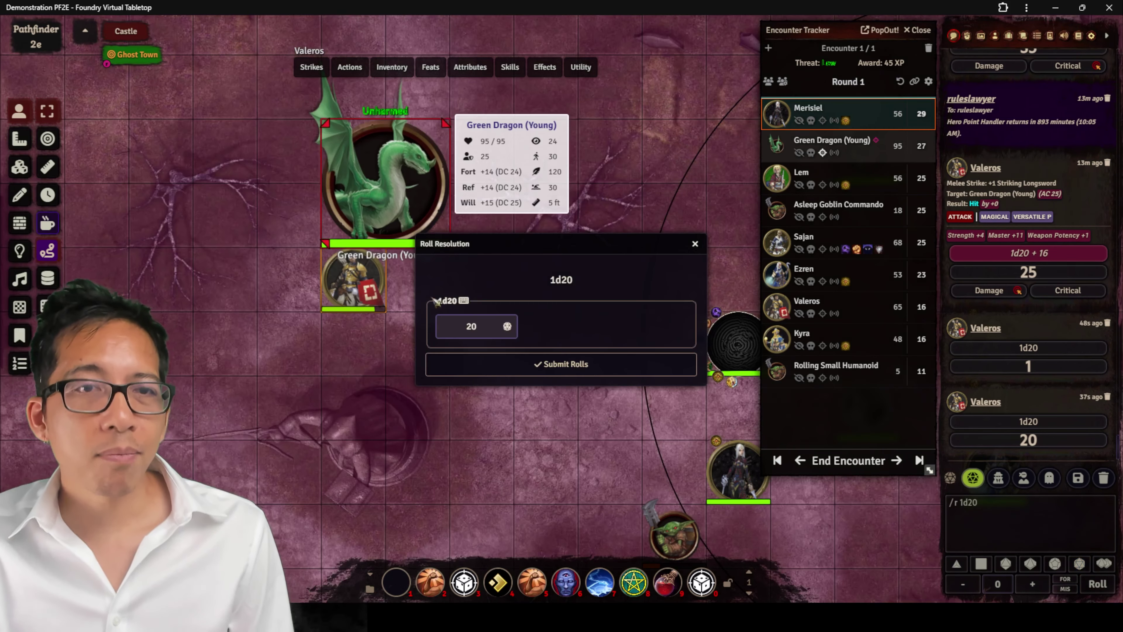
click(507, 363)
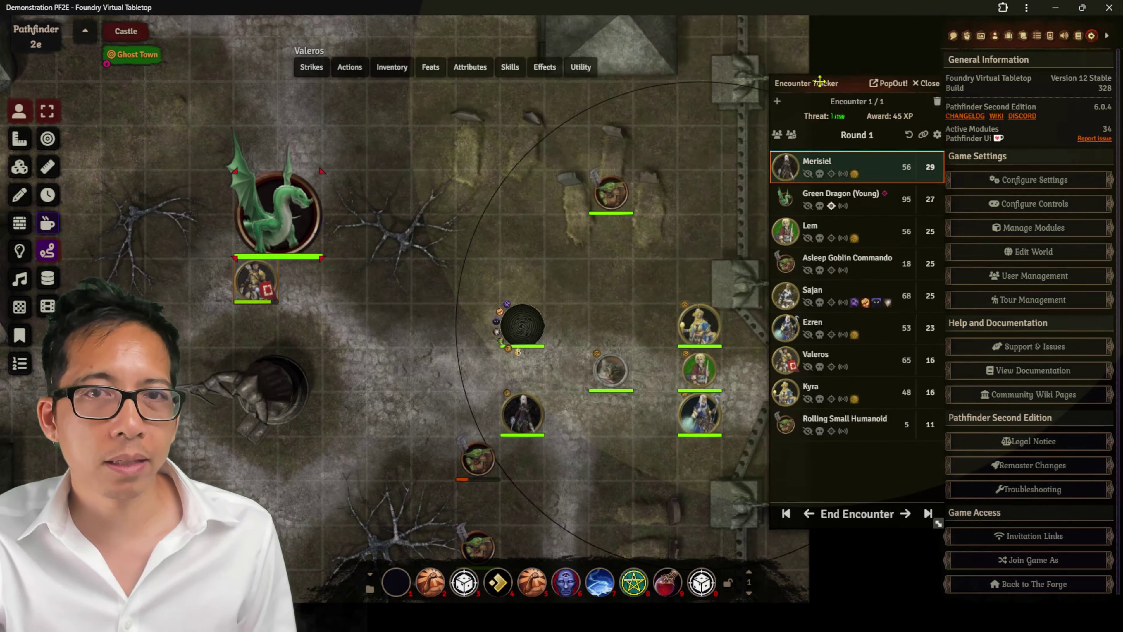
Nudge the round 1 Encounter Tracker window slightly by its title bar over the battle map
drag(808, 106, 806, 98)
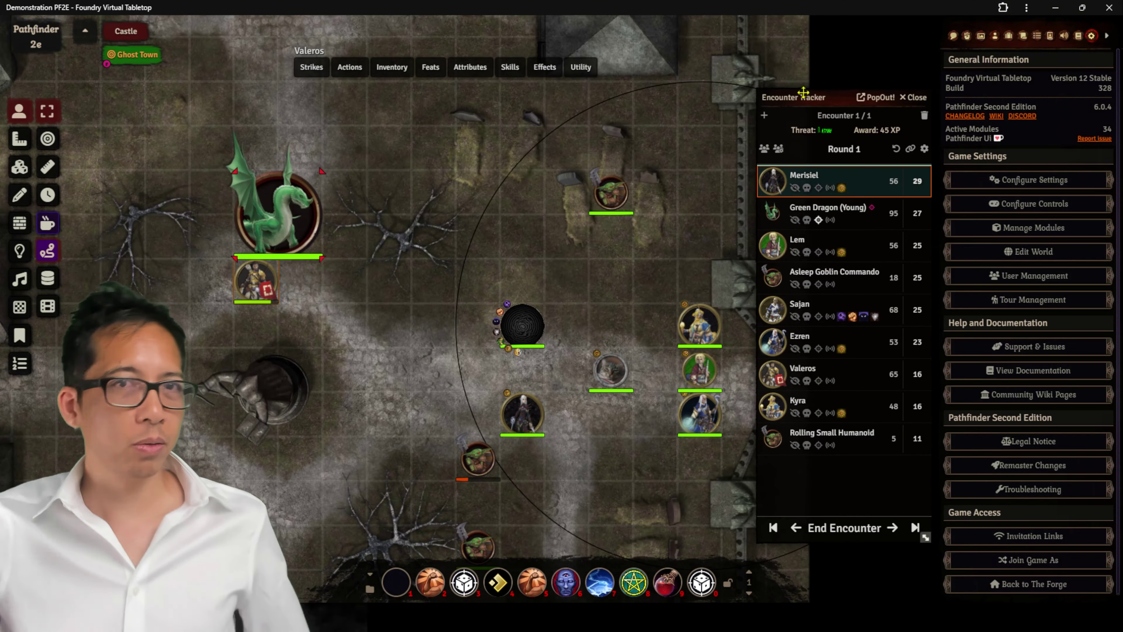